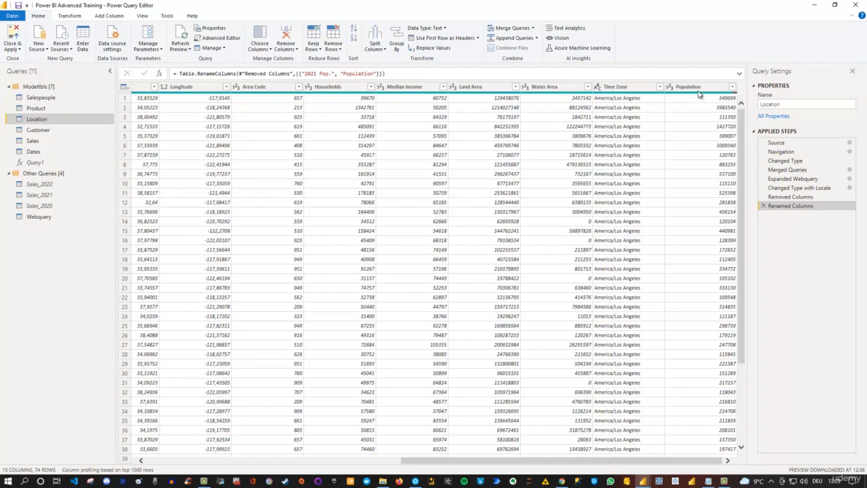
# Step: Disable loading of the Webquery query into the report and accept the possible data loss
pyautogui.click(698, 88)
pyautogui.click(34, 217)
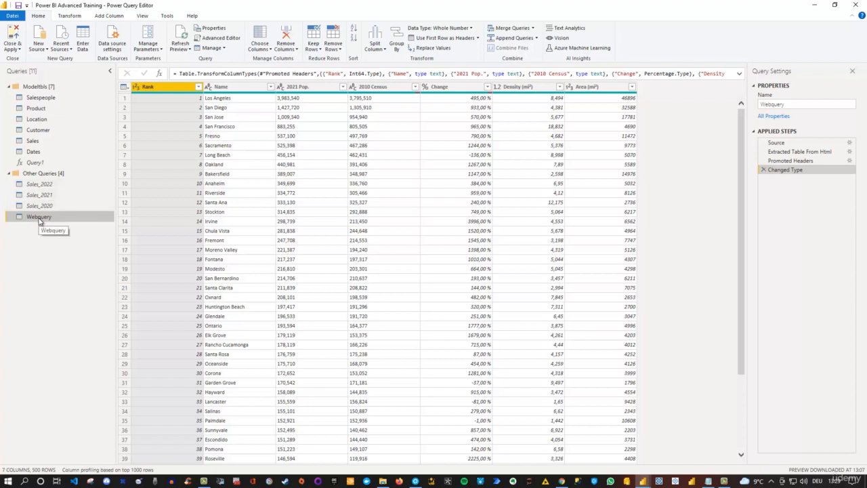
pyautogui.rightClick(39, 220)
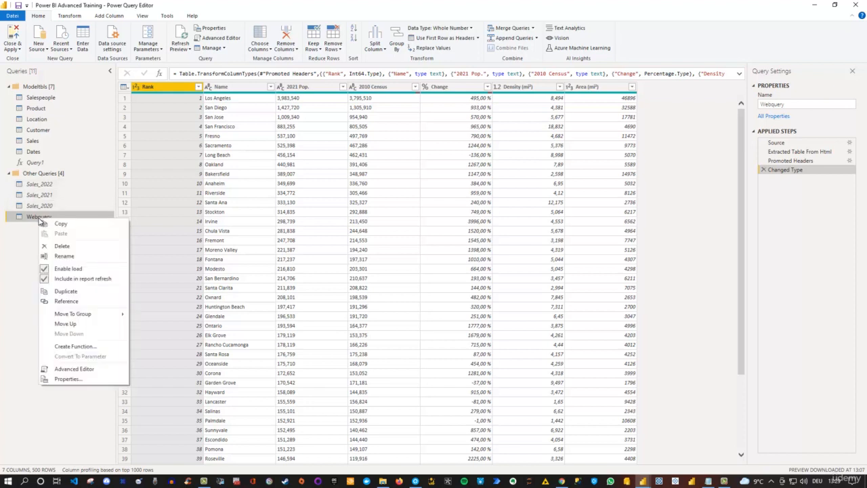
pyautogui.click(68, 269)
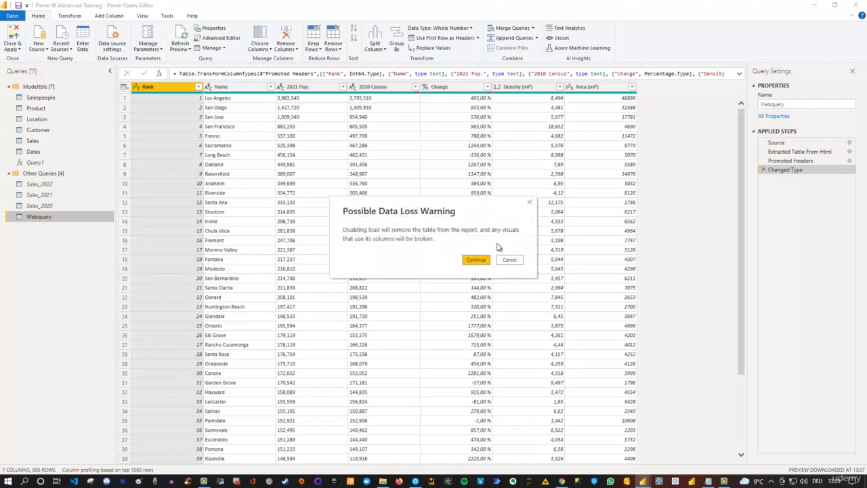
pyautogui.click(476, 260)
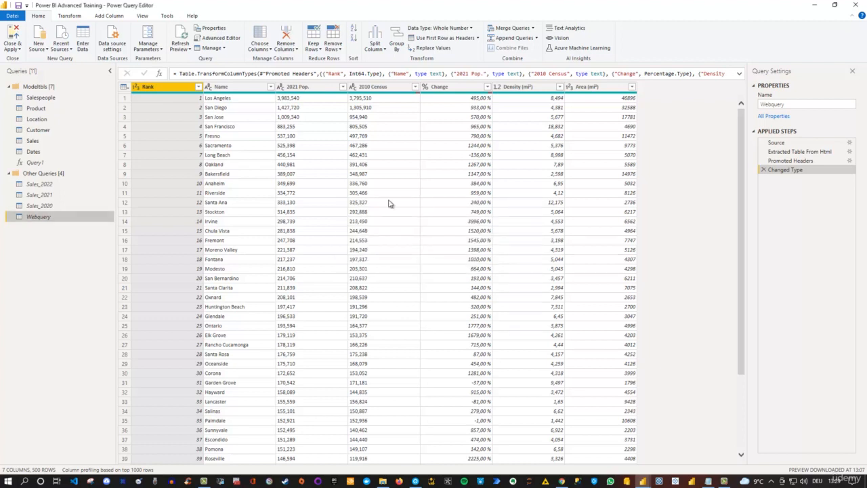
# Step: Return to the Location query, then close the query editor and apply the changes to the report
pyautogui.click(38, 120)
pyautogui.moveTo(381, 465); pyautogui.dragTo(635, 465)
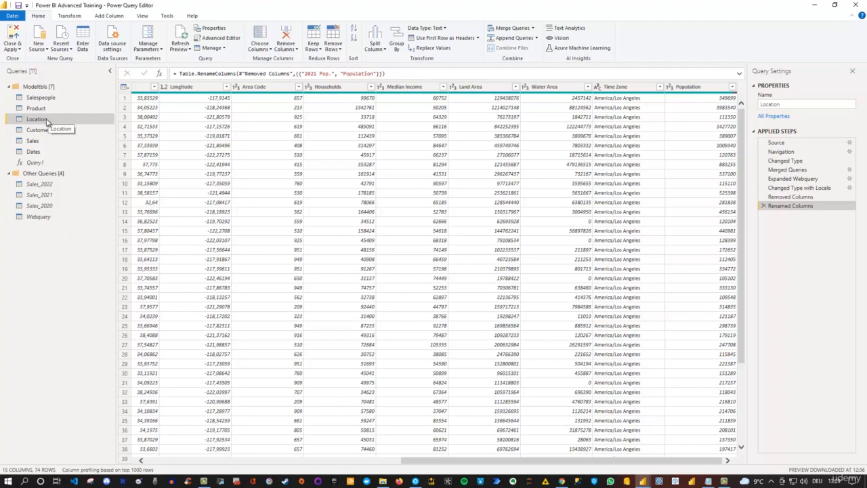
pyautogui.click(14, 36)
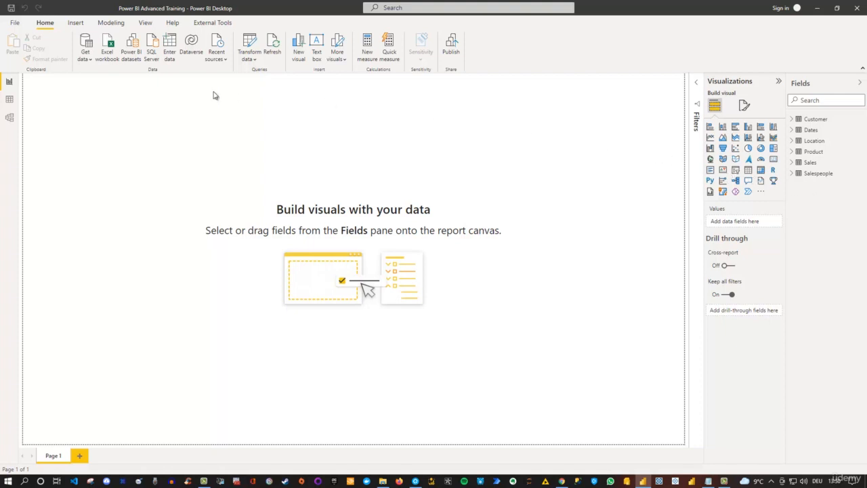
# Step: Show the model diagram and move the Sales table to the lower centre, beneath the other tables
pyautogui.click(10, 119)
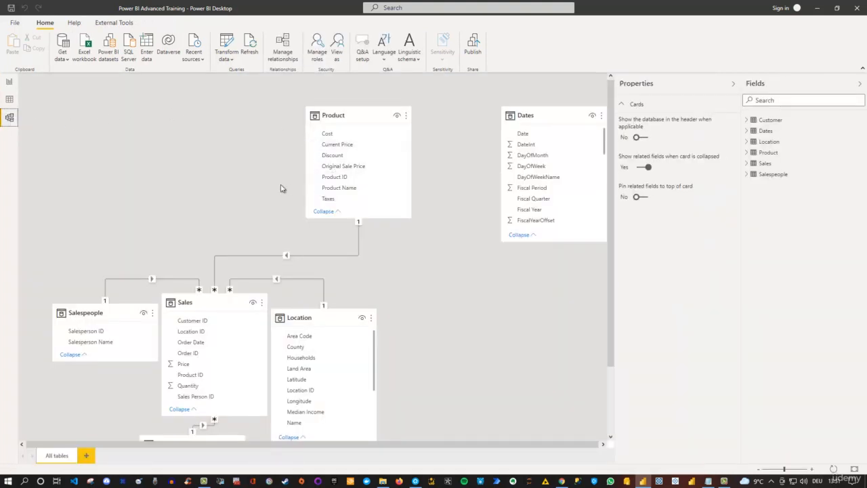
pyautogui.scroll(-2, 302, 185)
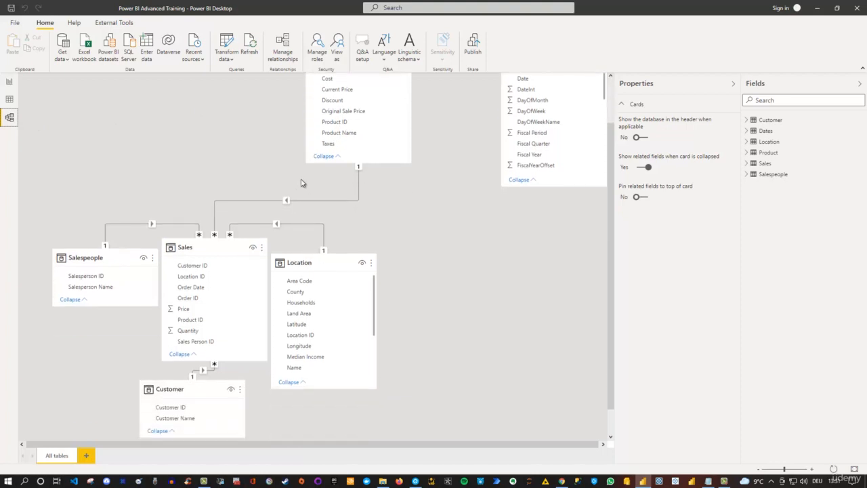
pyautogui.scroll(-1, 484, 226)
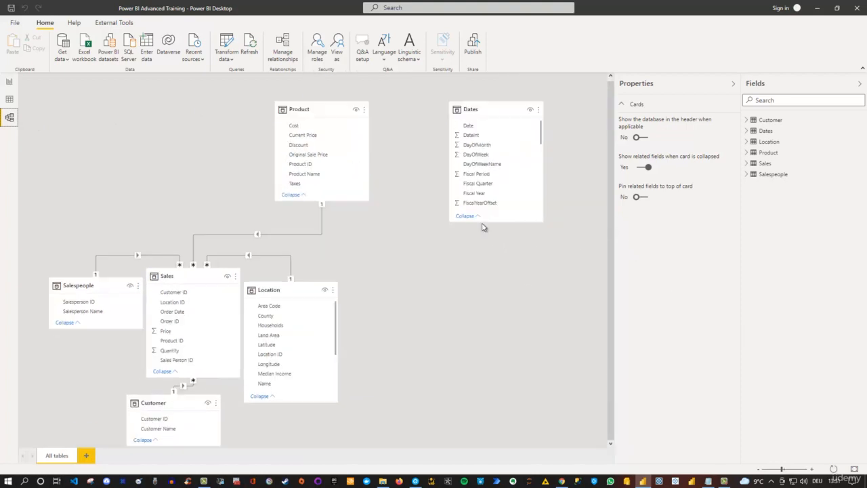
pyautogui.scroll(-1, 483, 228)
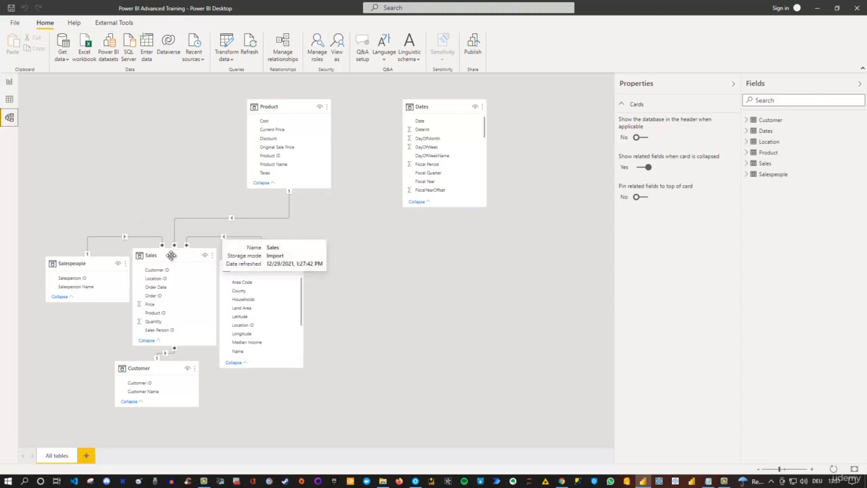
pyautogui.moveTo(178, 252); pyautogui.dragTo(375, 326)
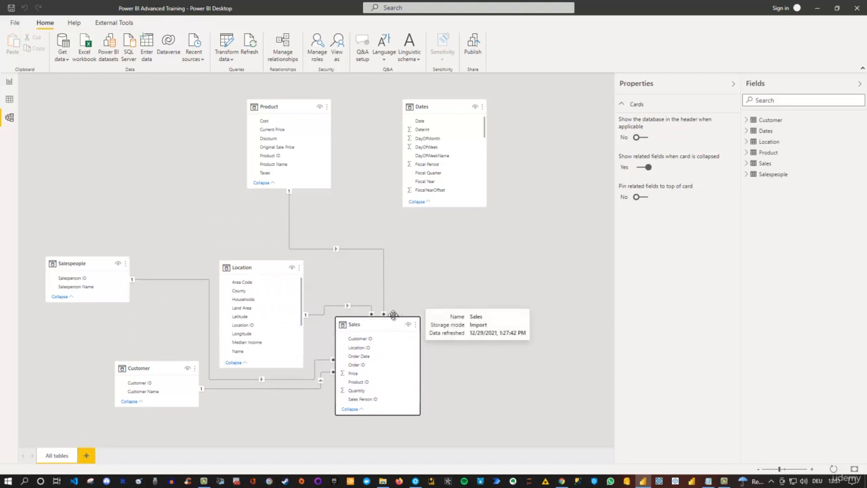
# Step: Arrange the Location, Product, Dates, Customer and Salespeople tables in one row above the Sales table
pyautogui.moveTo(241, 263); pyautogui.dragTo(136, 102)
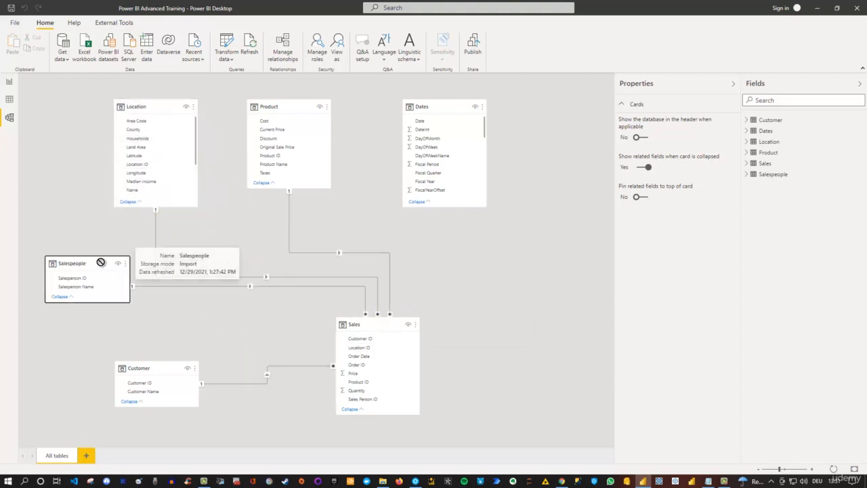
pyautogui.moveTo(77, 265); pyautogui.dragTo(552, 114)
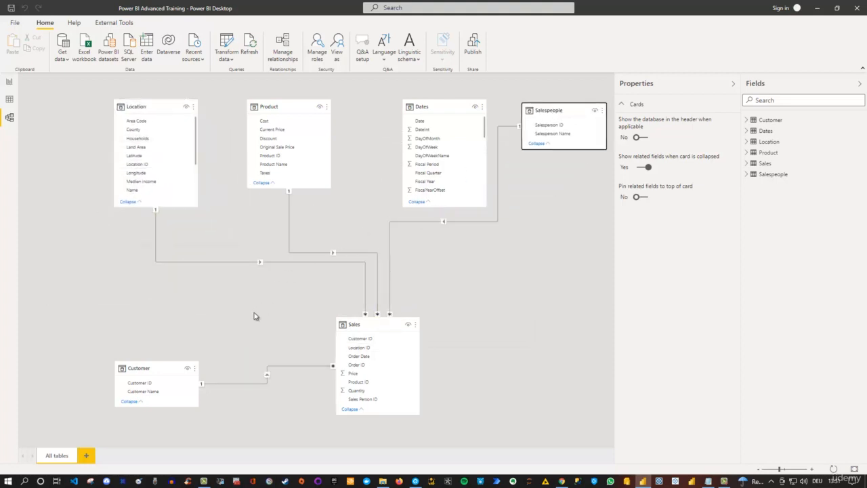
pyautogui.moveTo(165, 362); pyautogui.dragTo(503, 106)
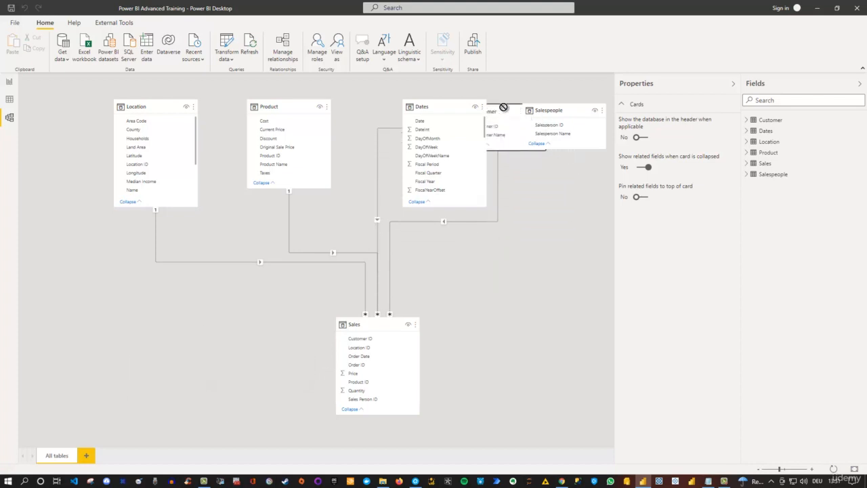
pyautogui.moveTo(441, 106); pyautogui.dragTo(390, 107)
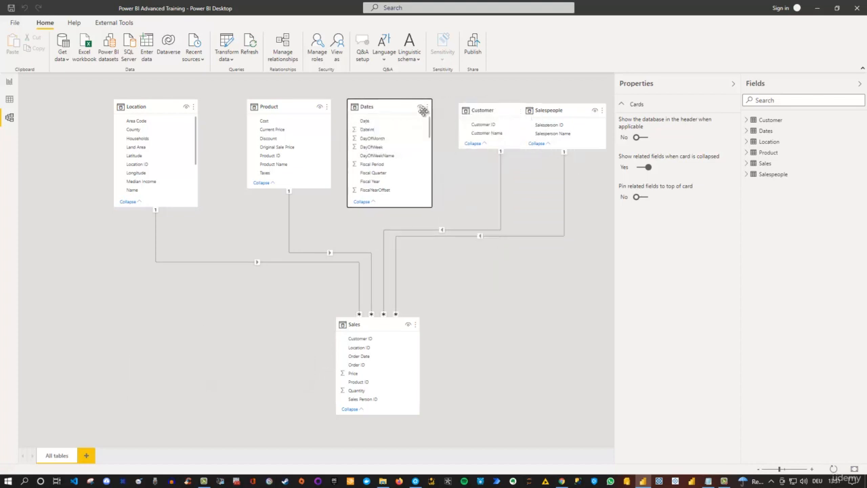
pyautogui.moveTo(490, 113); pyautogui.dragTo(473, 112)
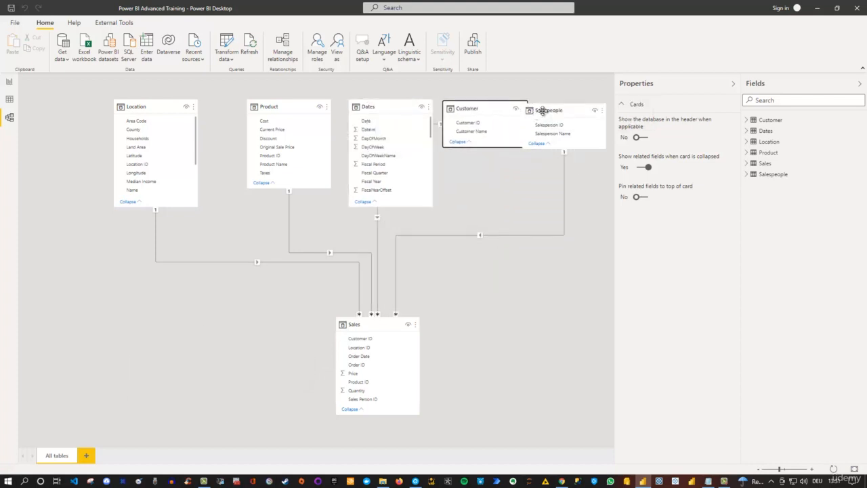
pyautogui.moveTo(544, 111)
pyautogui.mouseDown()
pyautogui.moveTo(567, 111)
pyautogui.moveTo(560, 106)
pyautogui.mouseUp()
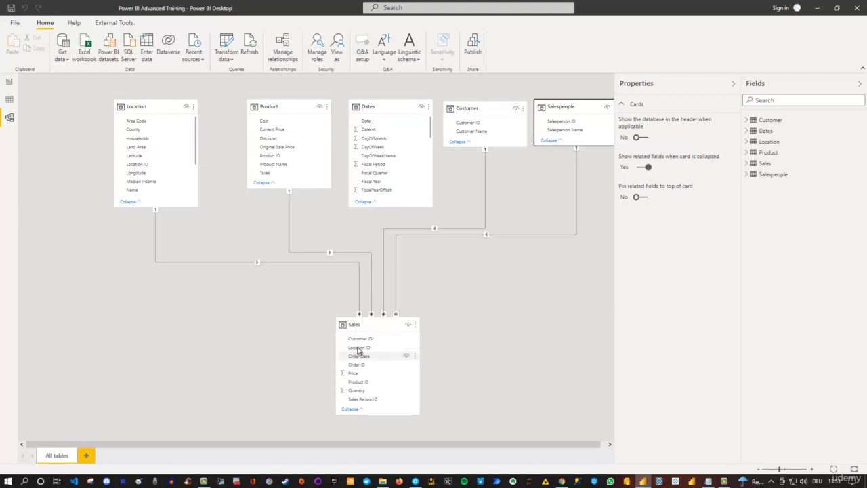
# Step: Lower the Sales table slightly and relate the Date column of Dates to the Order Date column of Sales
pyautogui.moveTo(384, 329); pyautogui.dragTo(382, 341)
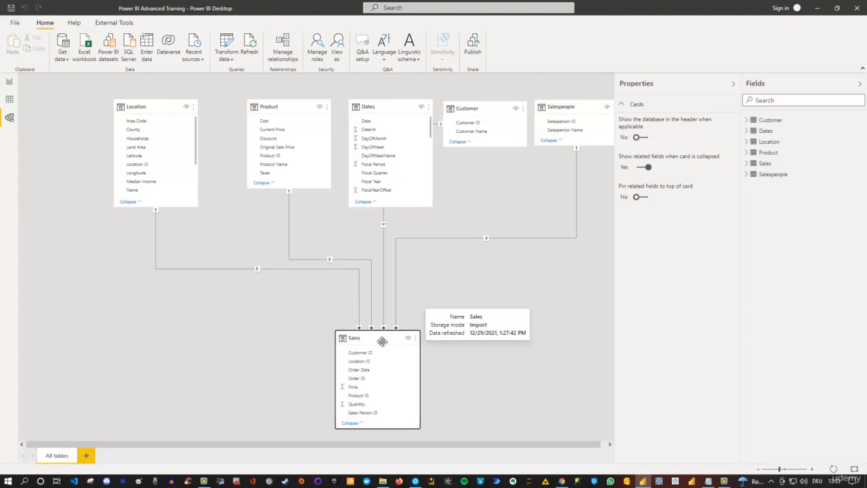
pyautogui.click(304, 339)
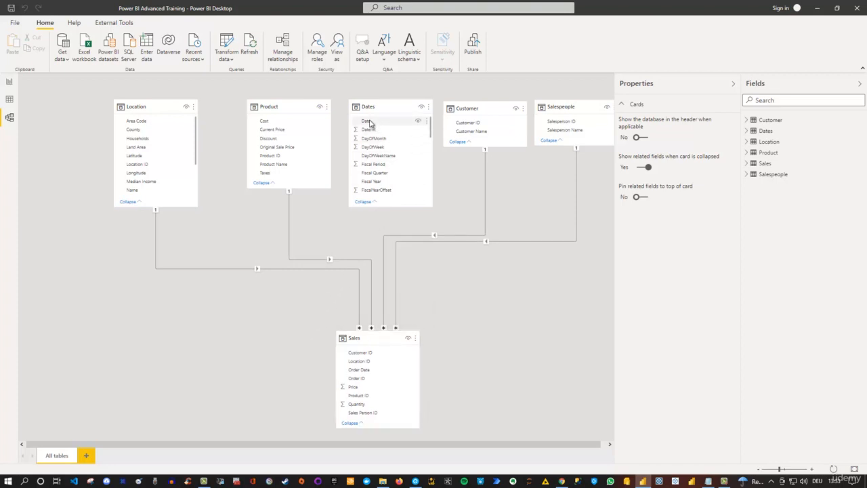
pyautogui.moveTo(369, 122); pyautogui.dragTo(380, 370)
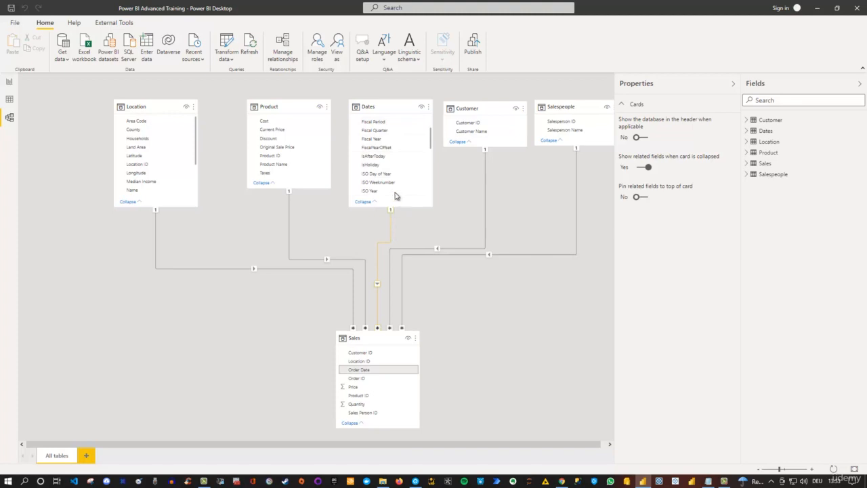
pyautogui.scroll(2, 399, 178)
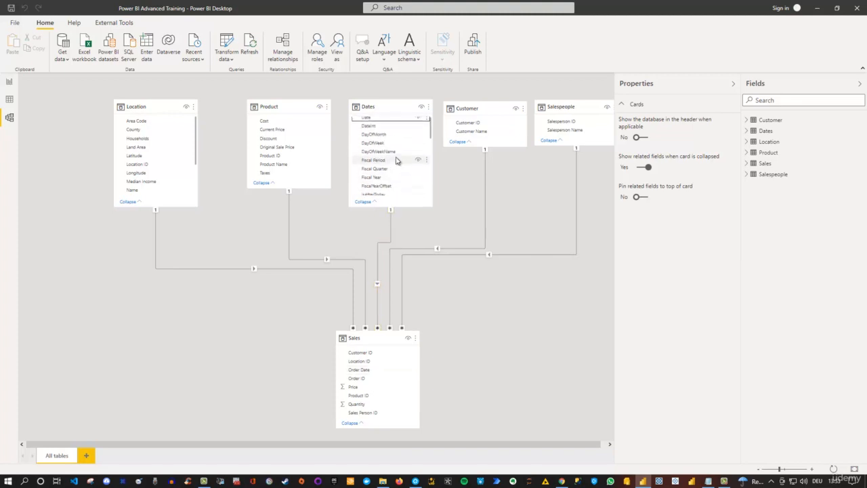
pyautogui.scroll(1, 397, 158)
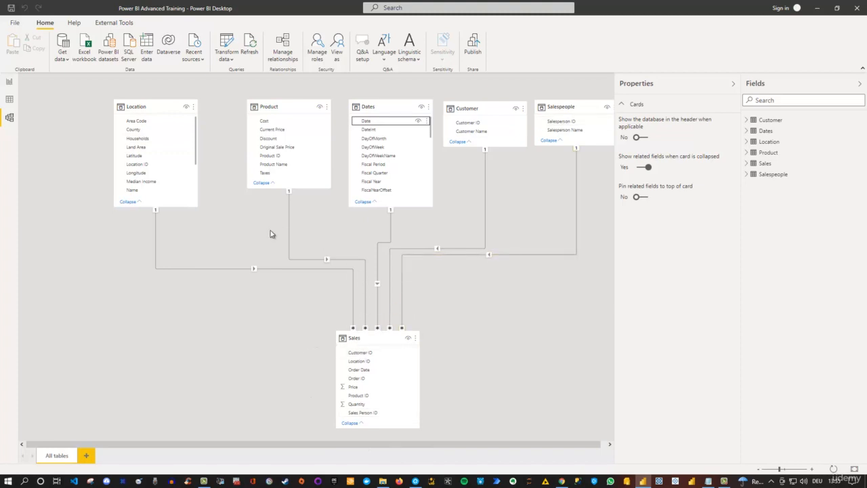
# Step: Set the cross filter direction of the relationship between Sales and Location to Both
pyautogui.moveTo(121, 110)
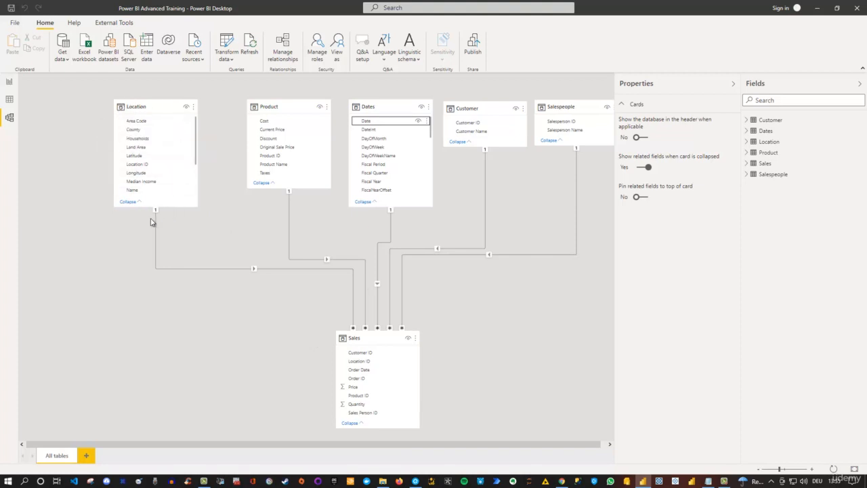
pyautogui.rightClick(264, 271)
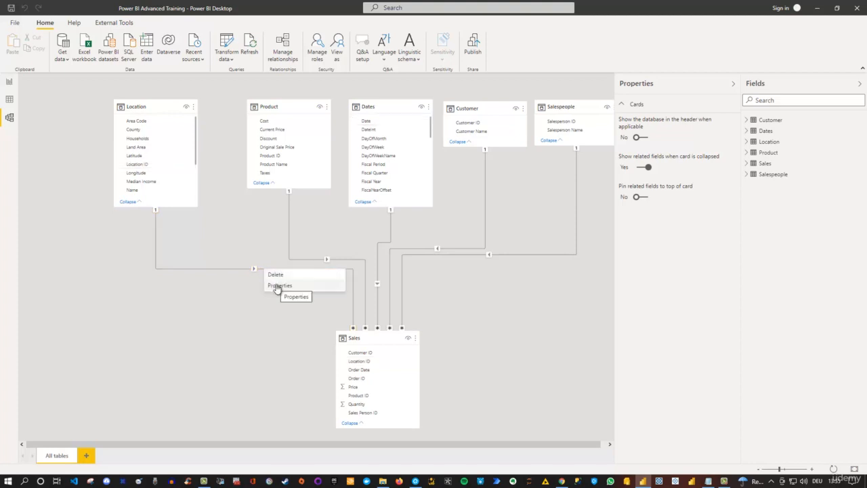
pyautogui.click(278, 285)
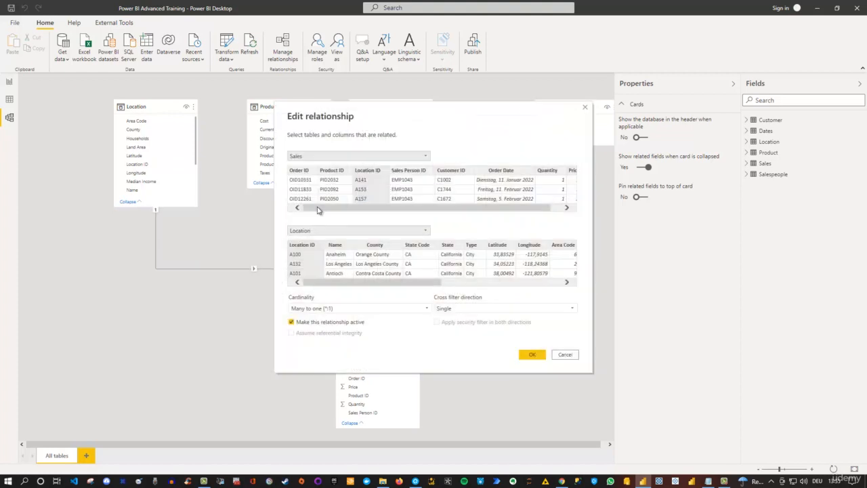
pyautogui.moveTo(416, 121); pyautogui.dragTo(344, 138)
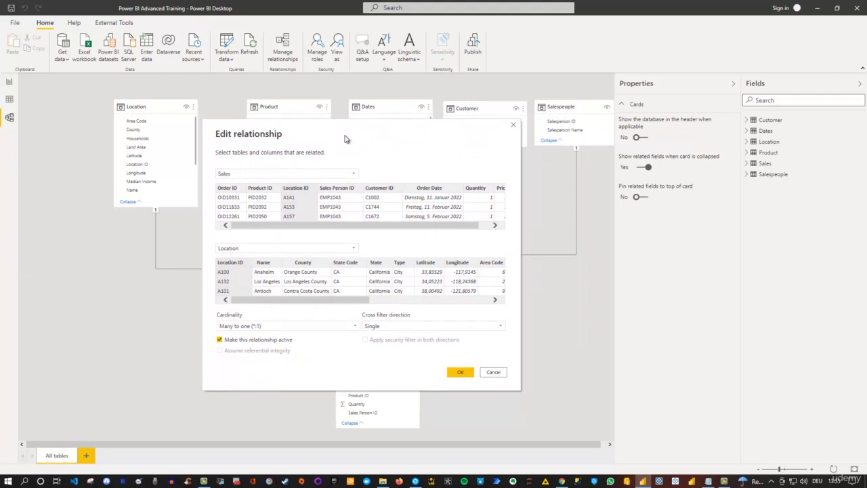
pyautogui.click(263, 176)
pyautogui.click(263, 178)
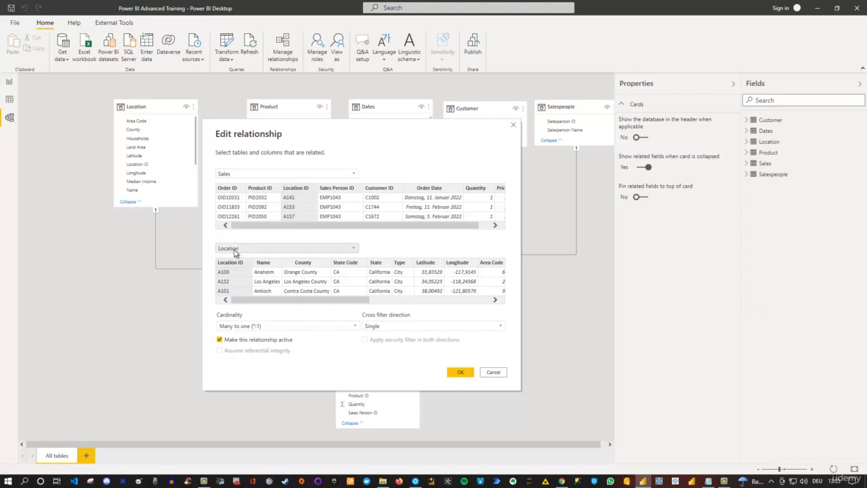
pyautogui.moveTo(305, 133); pyautogui.dragTo(469, 128)
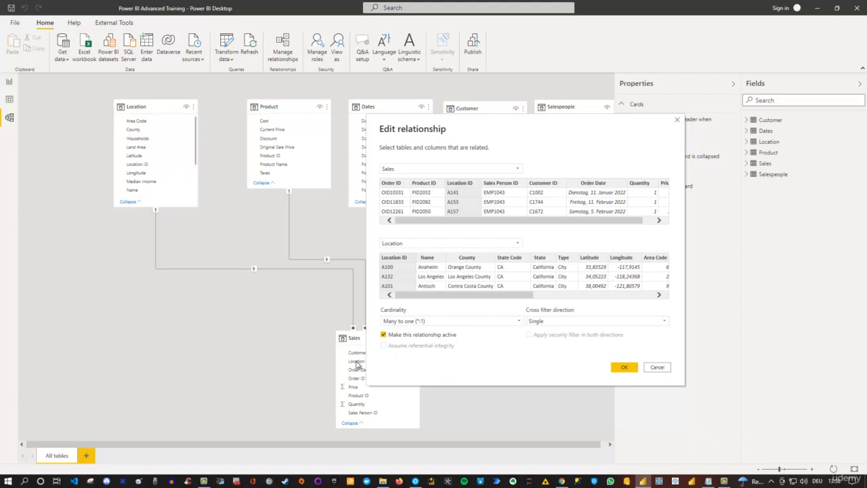
pyautogui.click(542, 323)
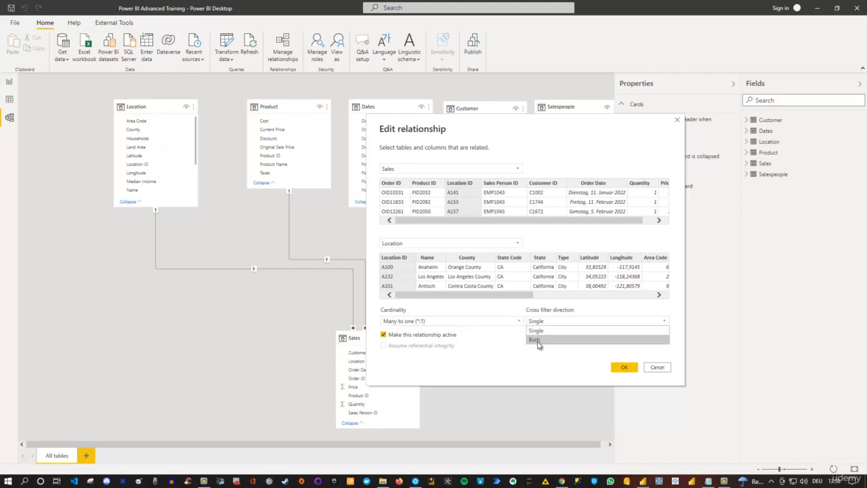
pyautogui.click(538, 340)
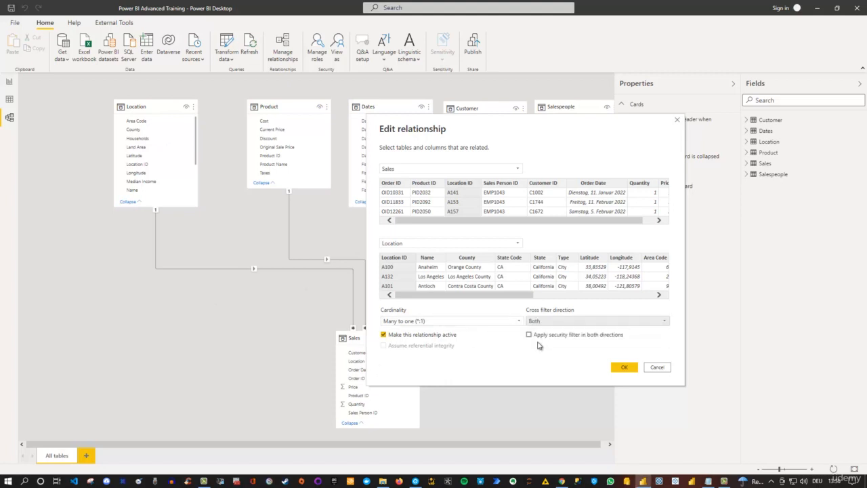
pyautogui.click(625, 368)
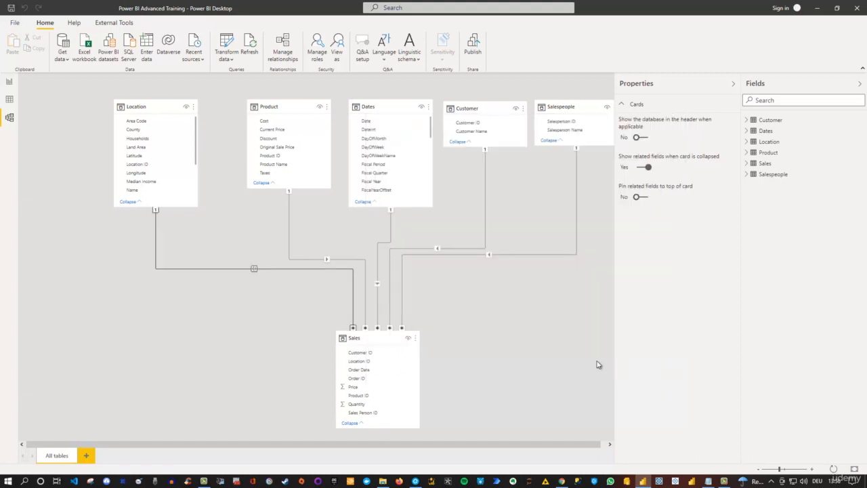
# Step: Reopen the relationship between Sales and Location and set its cross filter direction to Single
pyautogui.doubleClick(254, 270)
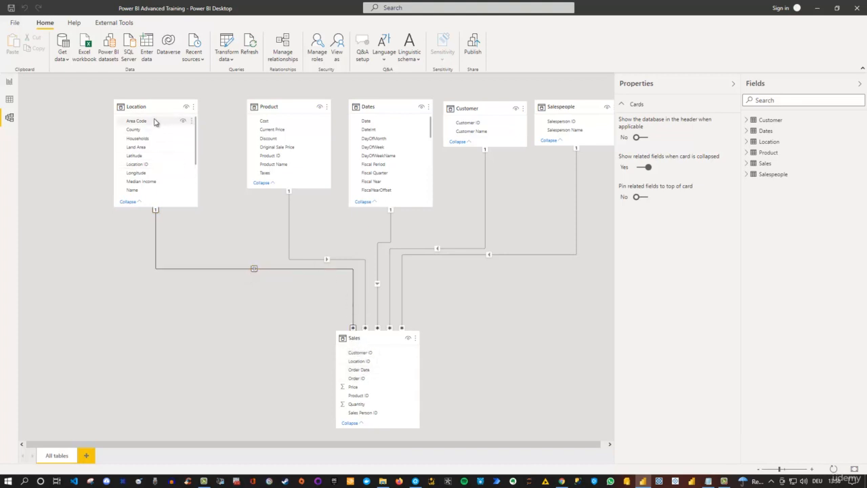
pyautogui.rightClick(259, 273)
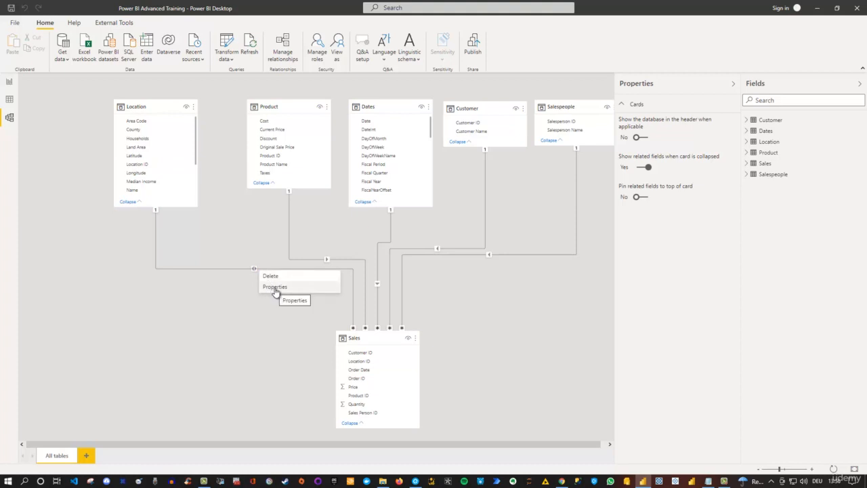
pyautogui.click(275, 287)
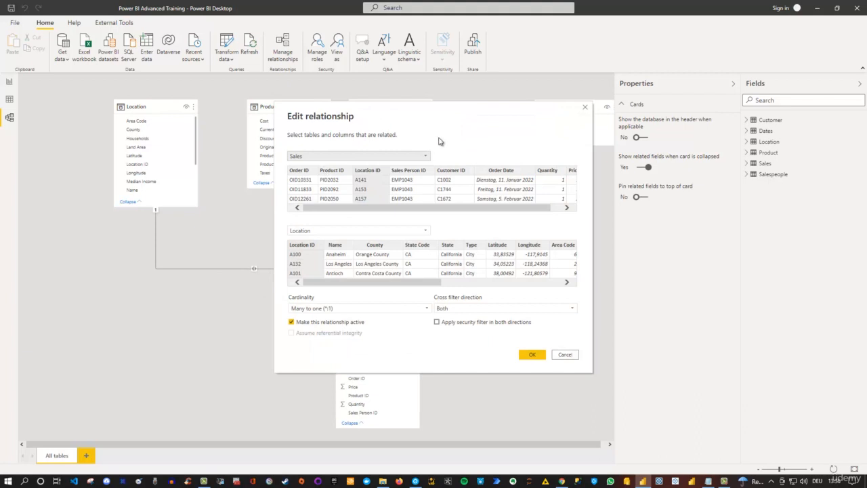
pyautogui.click(446, 310)
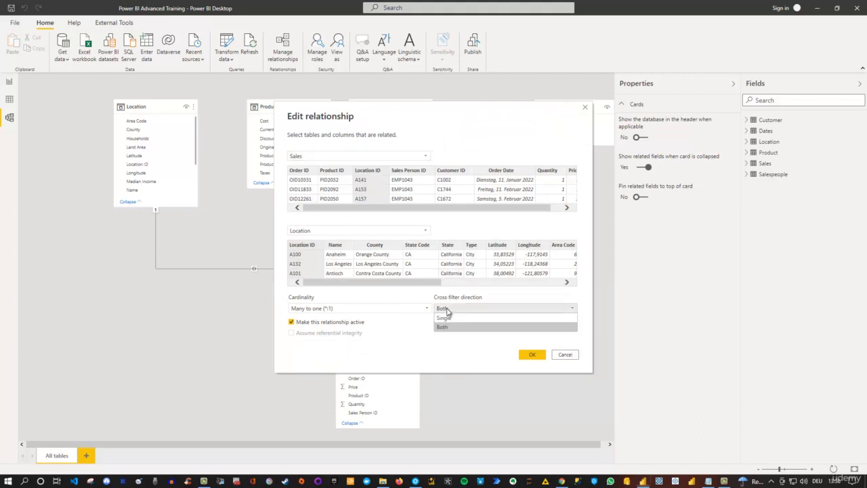
pyautogui.click(445, 318)
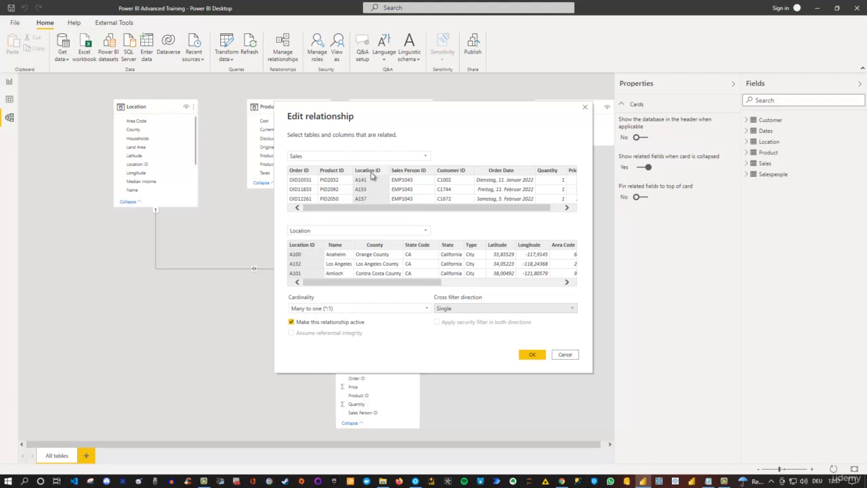
# Step: Try County as the Location table's matching column, restore Location ID, and apply the relationship as many to one
pyautogui.click(380, 254)
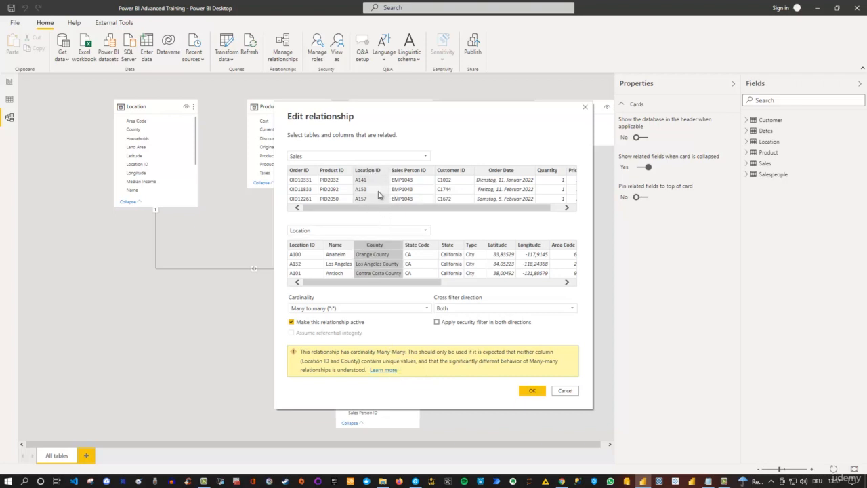
pyautogui.click(300, 248)
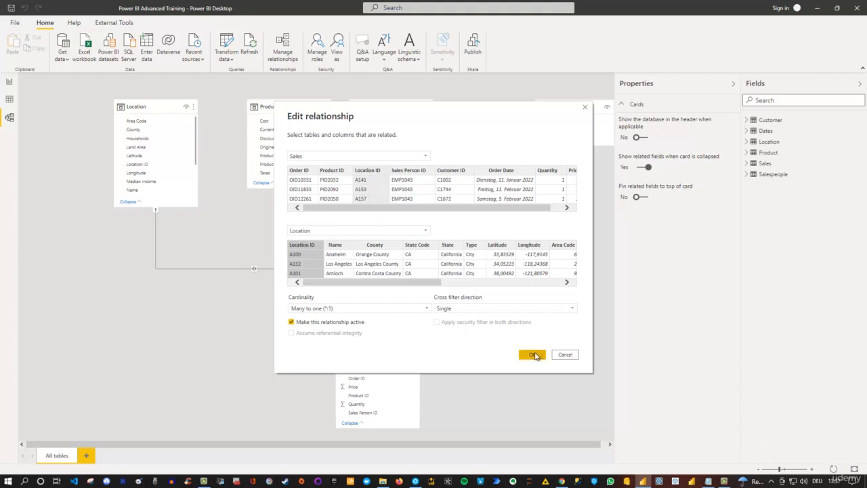
pyautogui.click(427, 310)
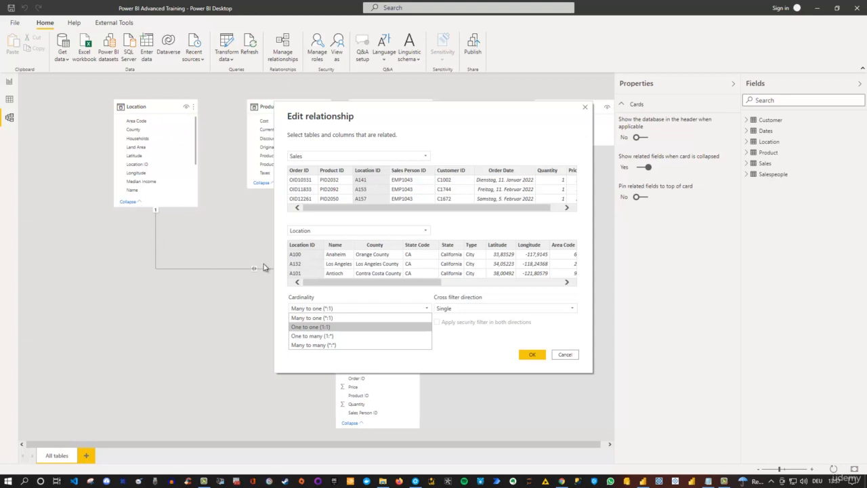
pyautogui.click(420, 308)
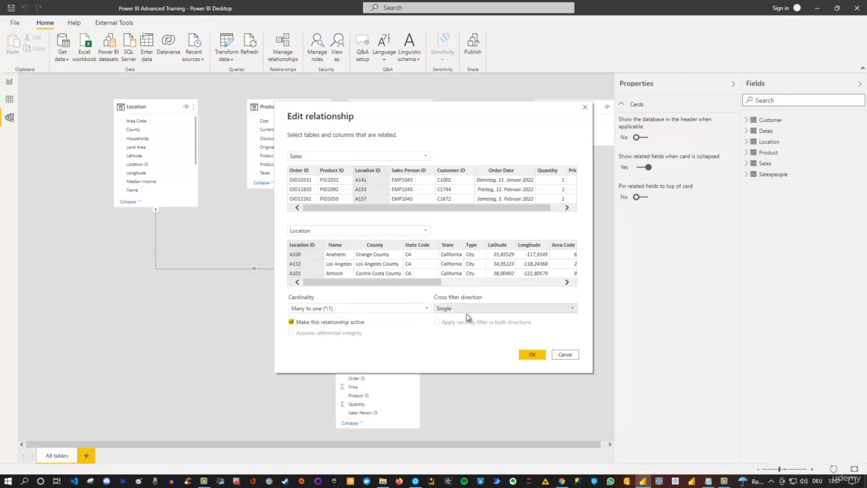
pyautogui.click(542, 357)
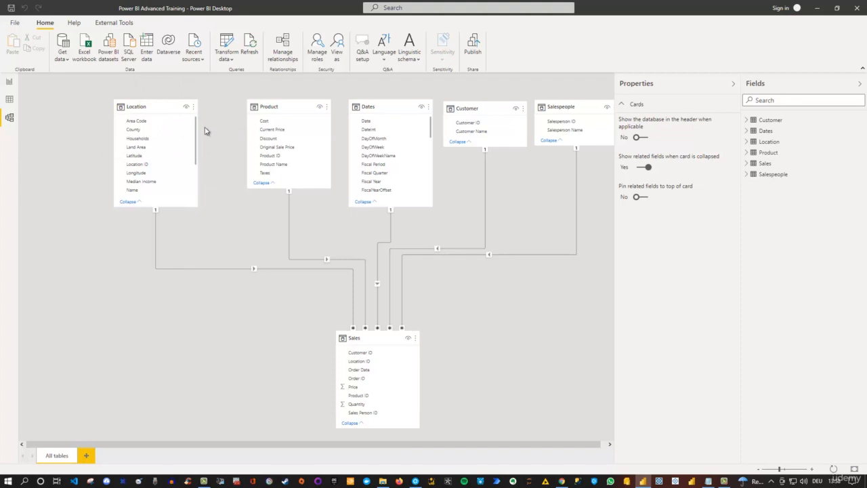
# Step: Check which tables and Salespeople fields are available in the report view, and return to the model diagram
pyautogui.click(9, 83)
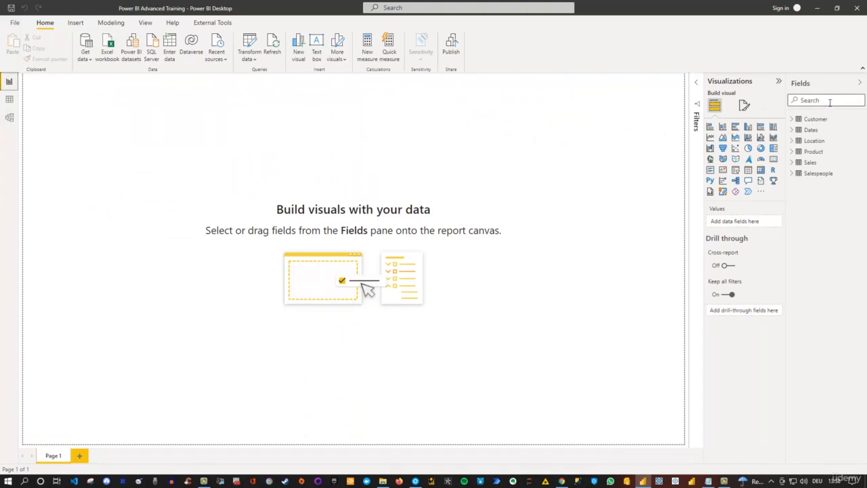
pyautogui.click(795, 175)
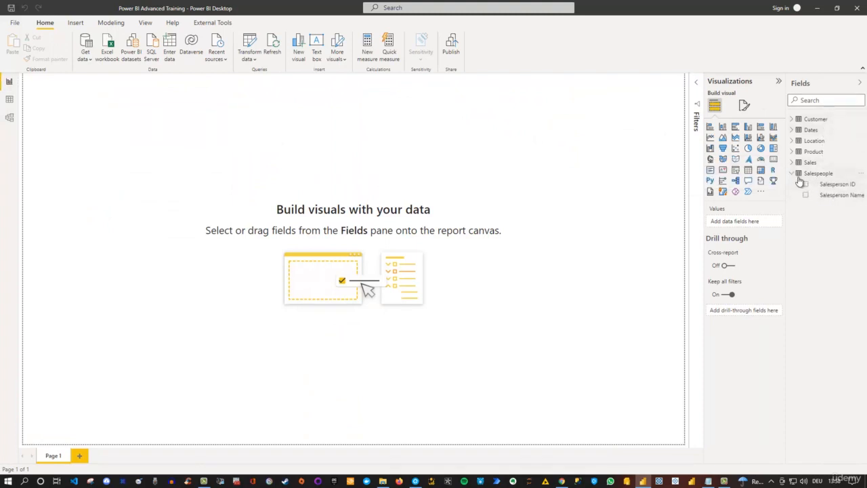
pyautogui.click(793, 175)
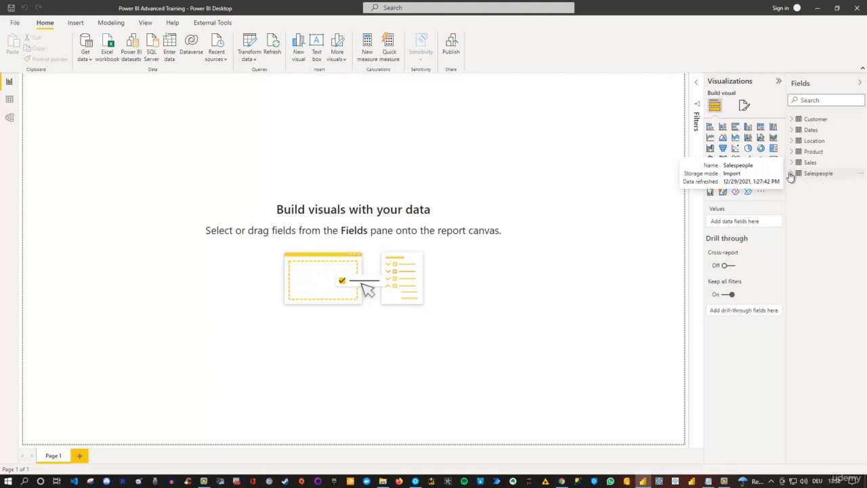
pyautogui.click(8, 118)
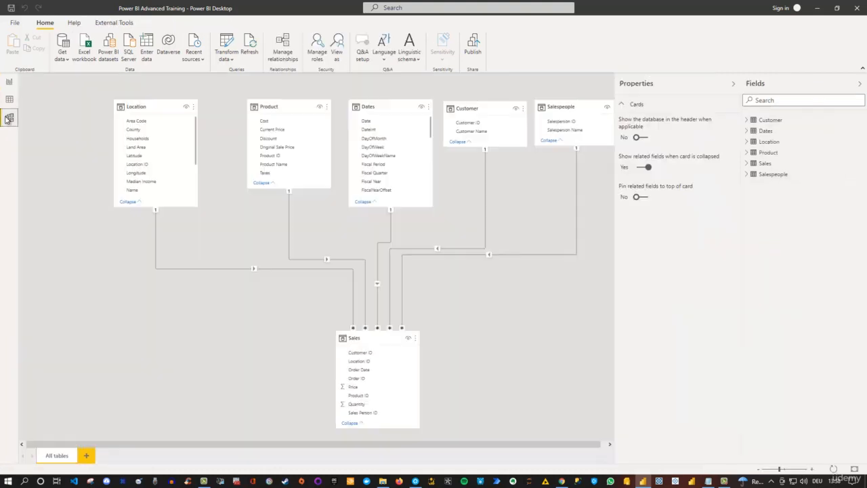
# Step: Try hiding the whole Location table, check the report view's field list, and unhide the table
pyautogui.click(186, 110)
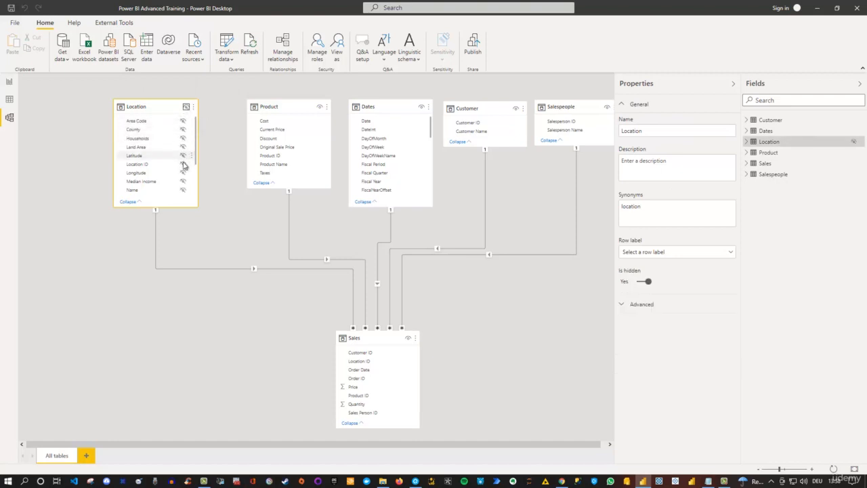
pyautogui.click(10, 83)
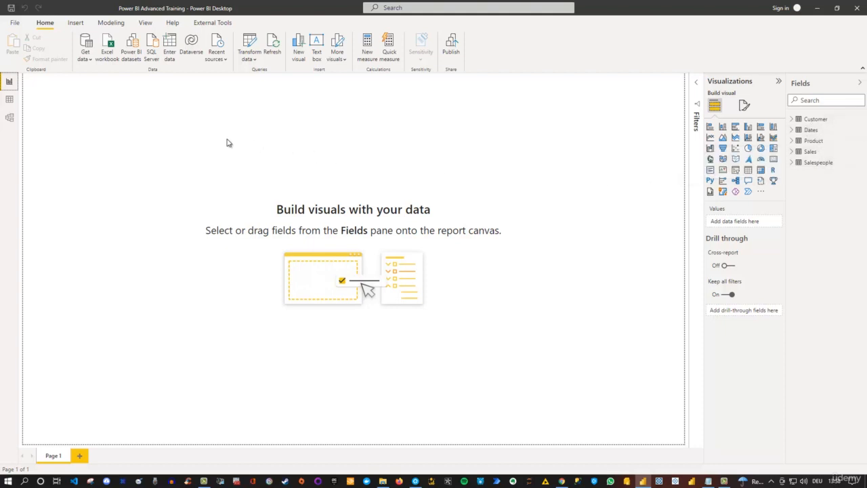
pyautogui.click(10, 118)
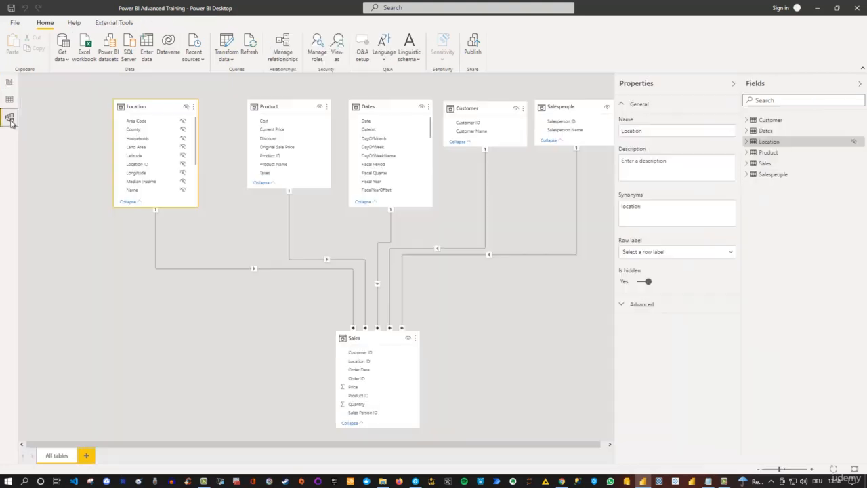
pyautogui.click(186, 111)
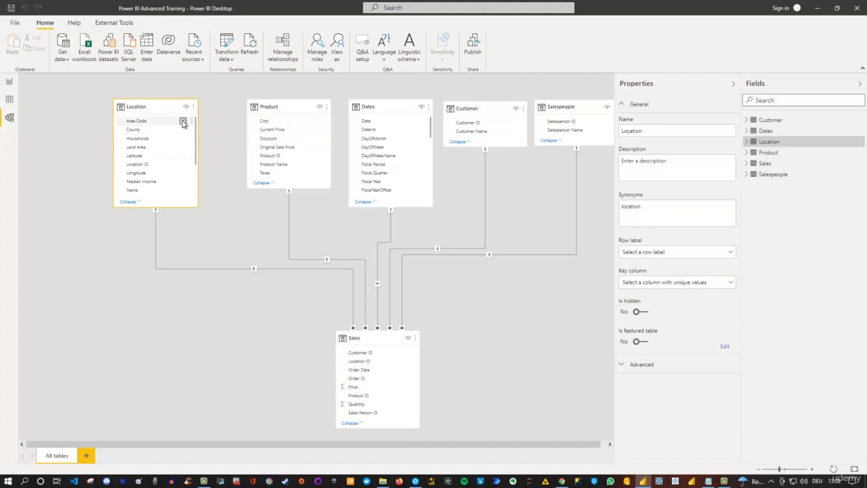
# Step: Try hiding only the Area Code column of Location, check its fields in the report view, and unhide it
pyautogui.click(182, 122)
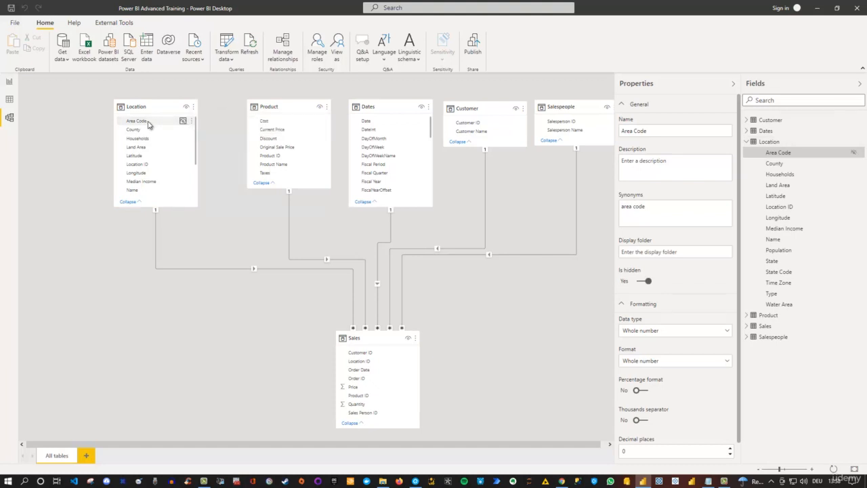
pyautogui.click(9, 82)
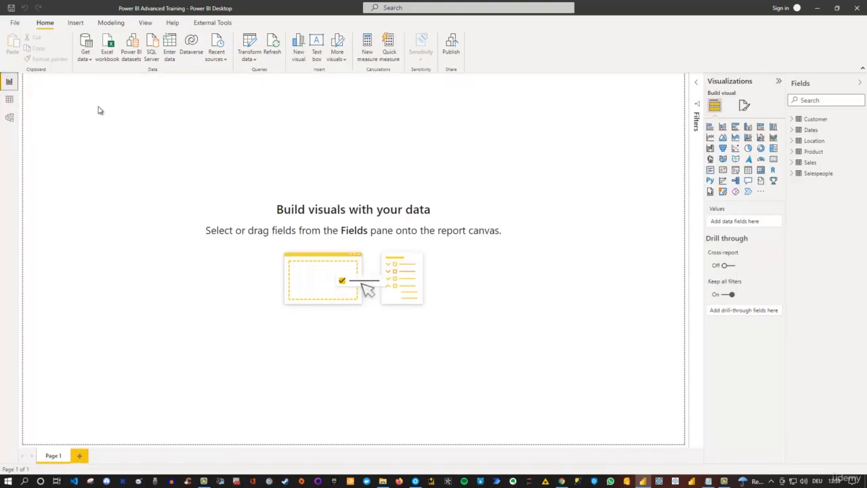
pyautogui.click(793, 141)
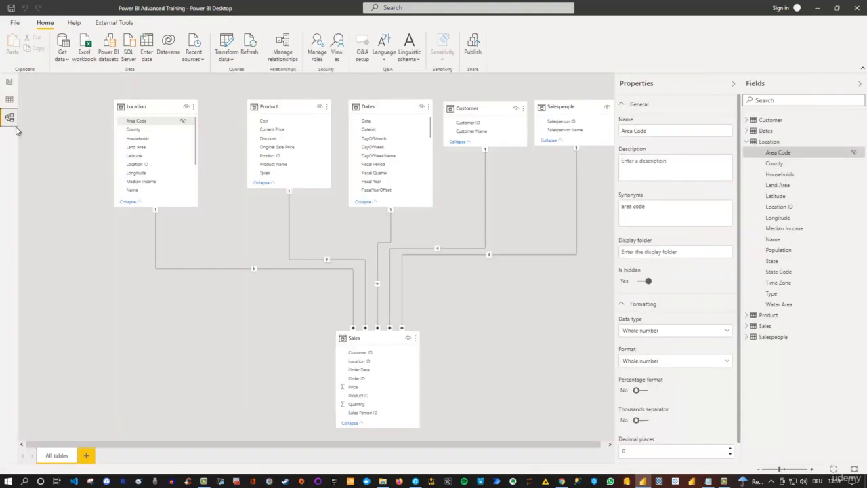
pyautogui.click(9, 120)
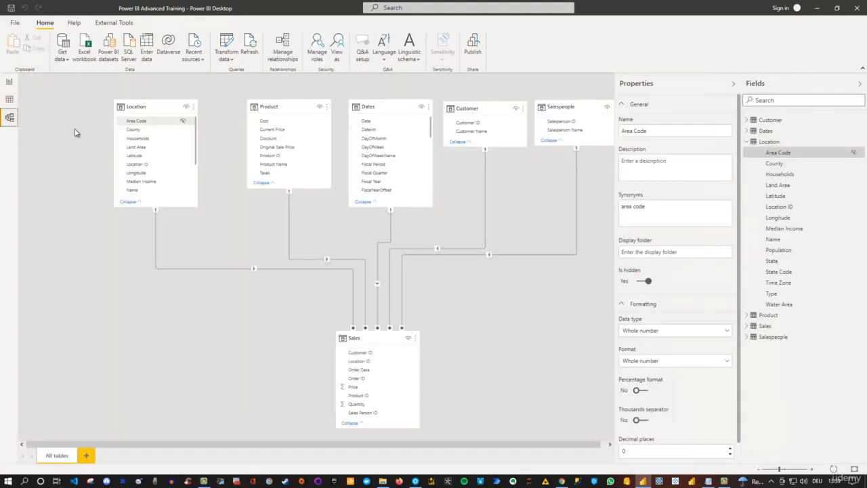
pyautogui.click(183, 122)
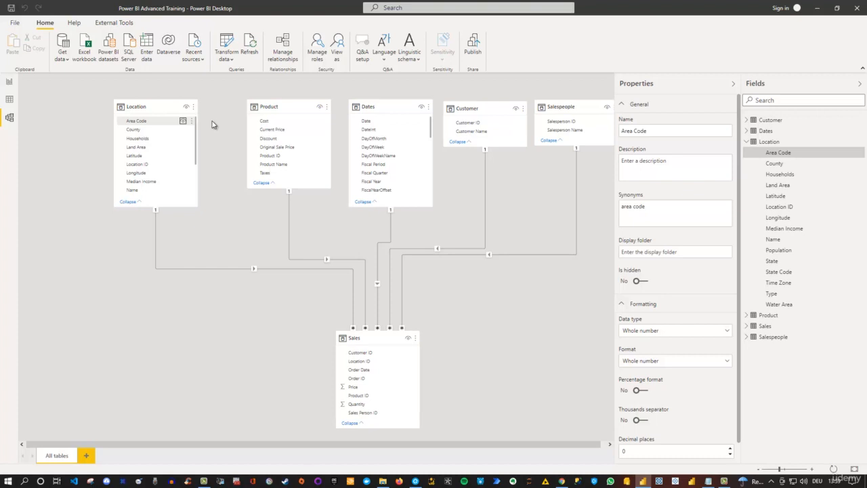
# Step: Try showing the database in the card headers, and collapse and re-expand the Location card to preview its related fields
pyautogui.click(211, 119)
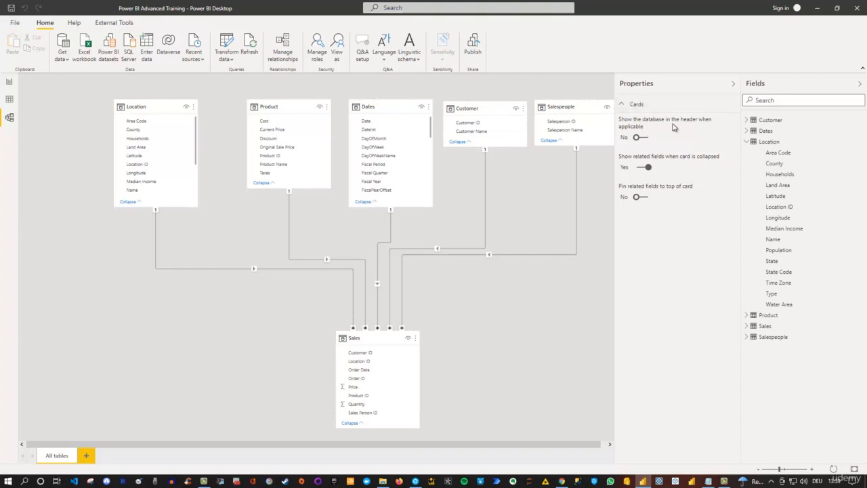
pyautogui.click(644, 138)
pyautogui.click(641, 138)
pyautogui.click(138, 202)
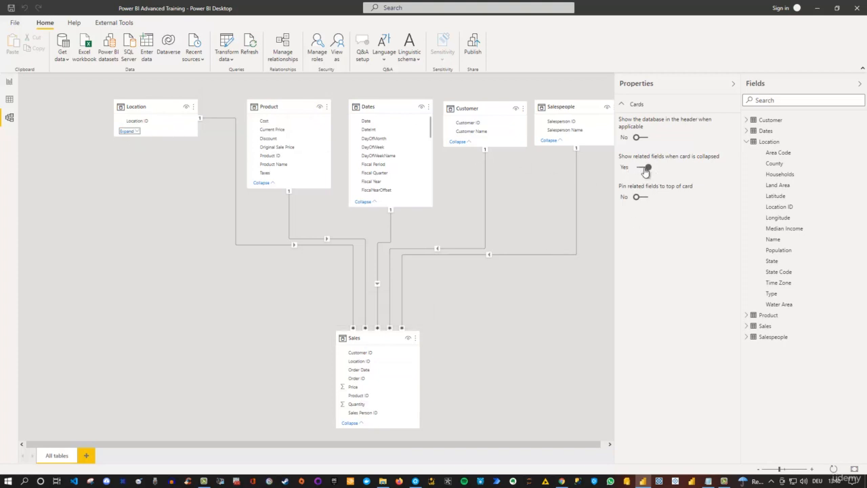
pyautogui.click(133, 135)
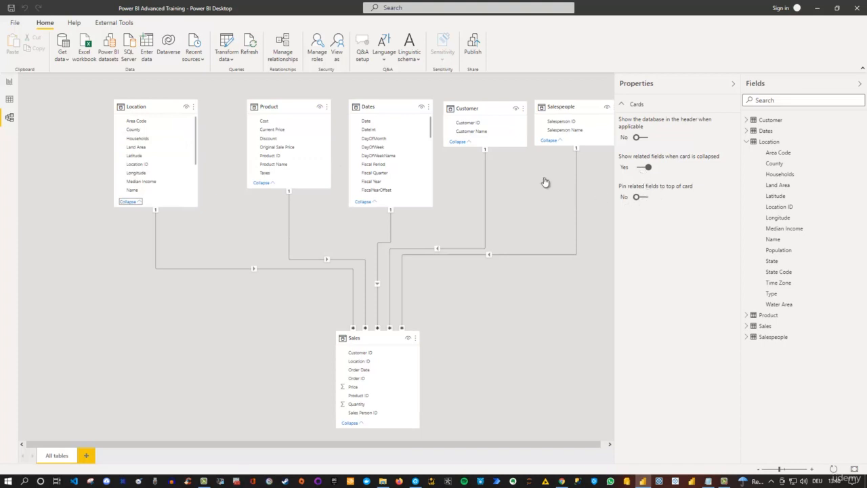
# Step: Pin the related fields to the top of every table card in the diagram
pyautogui.click(288, 110)
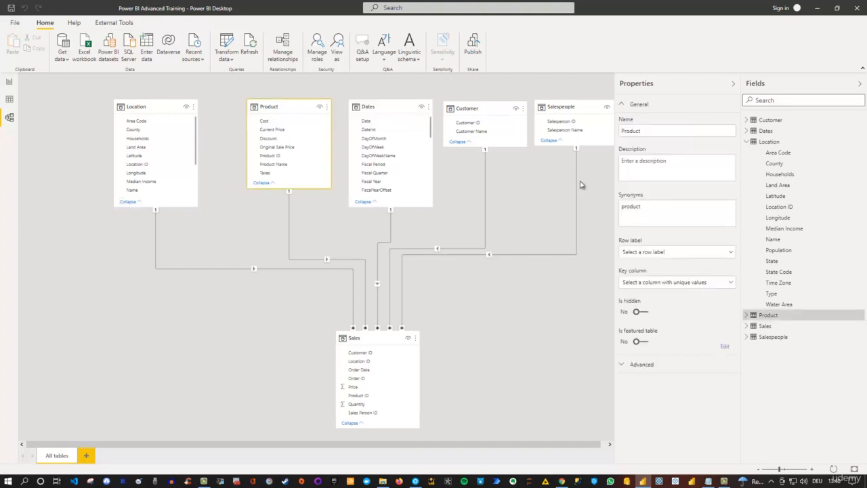
pyautogui.click(262, 198)
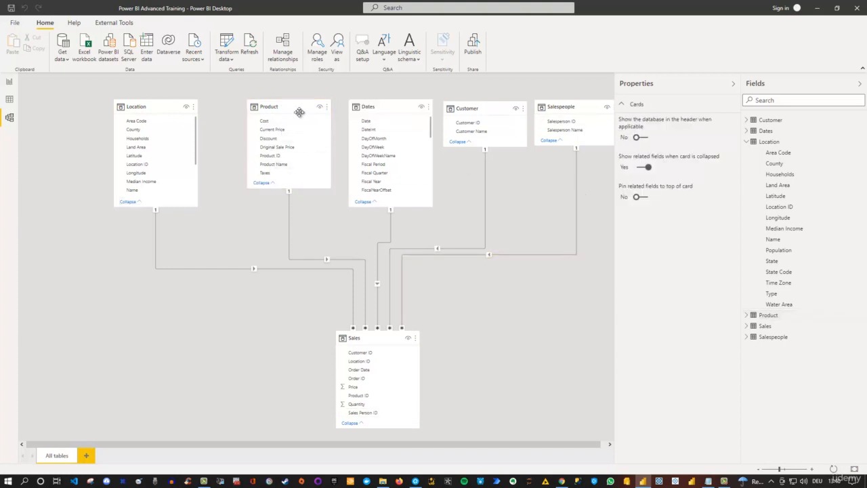
pyautogui.click(644, 198)
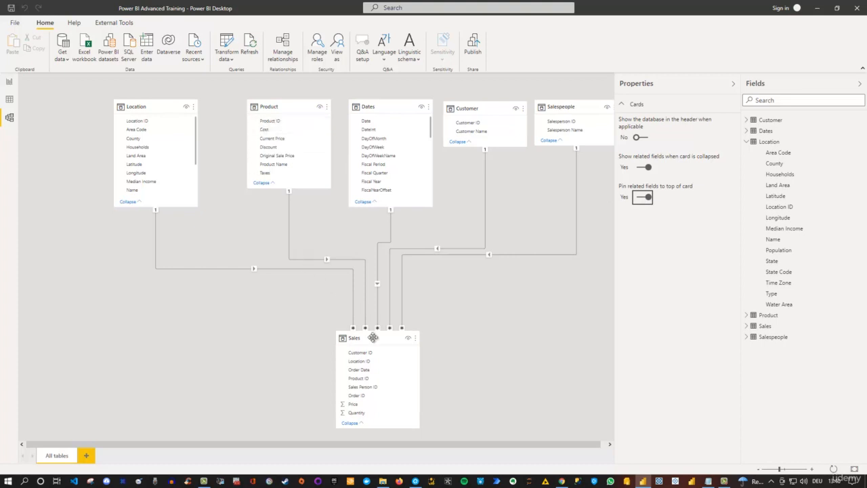
pyautogui.click(642, 198)
# Step: View the Location table's query in the Power Query Editor and return to the model diagram
pyautogui.click(193, 107)
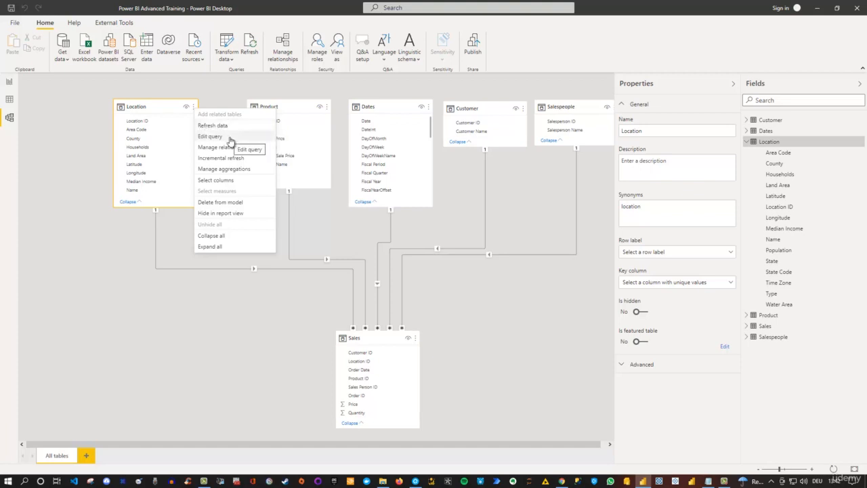
pyautogui.click(230, 139)
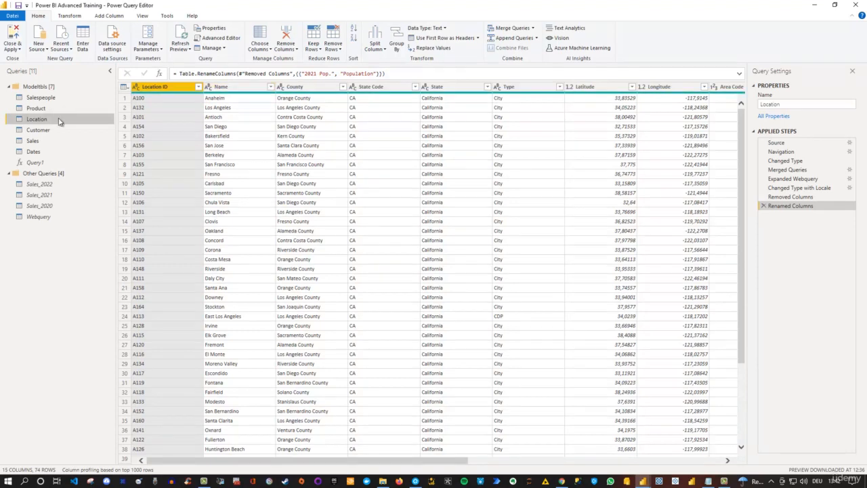
pyautogui.click(859, 9)
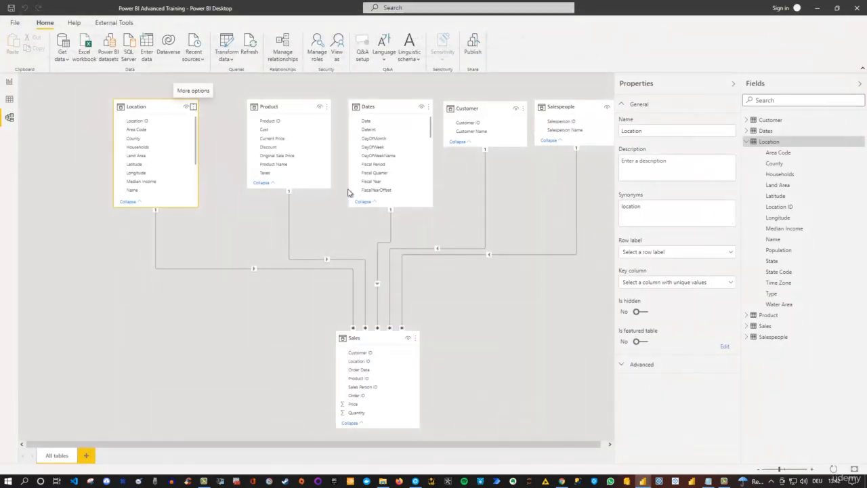
# Step: Open the relationship manager from the Location table and reposition it to compare its list with the diagram
pyautogui.click(221, 123)
pyautogui.click(194, 109)
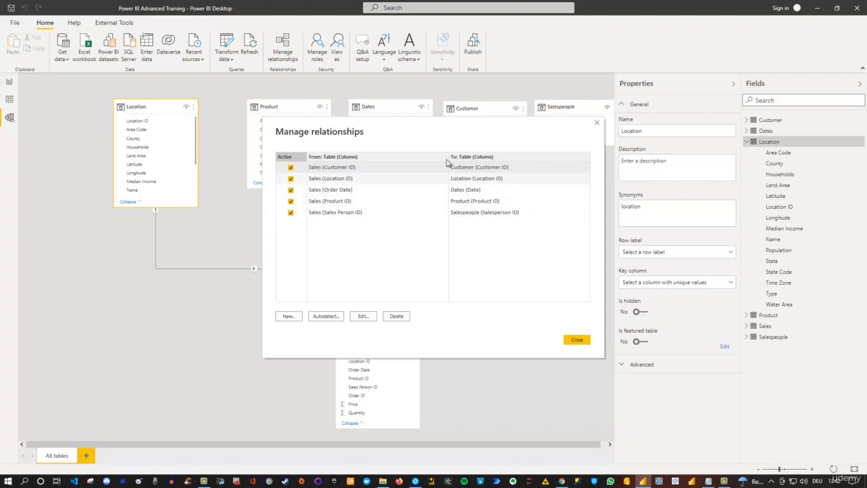
pyautogui.moveTo(434, 142); pyautogui.dragTo(352, 312)
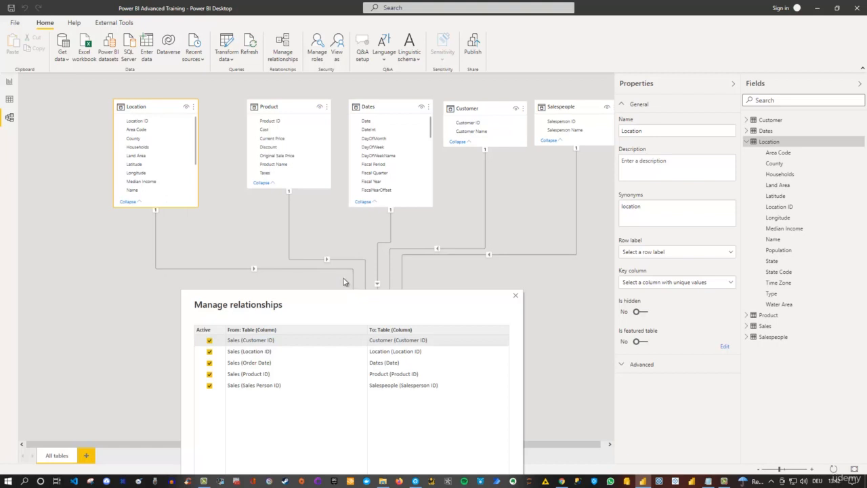
pyautogui.moveTo(375, 296); pyautogui.dragTo(448, 182)
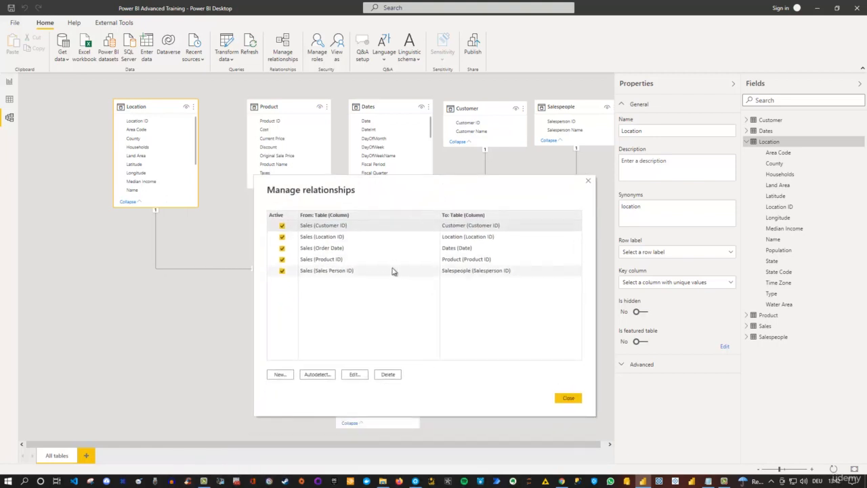
# Step: Review the settings of the relationship between Sales and Location on Location ID, and close the relationship manager without changes
pyautogui.click(360, 239)
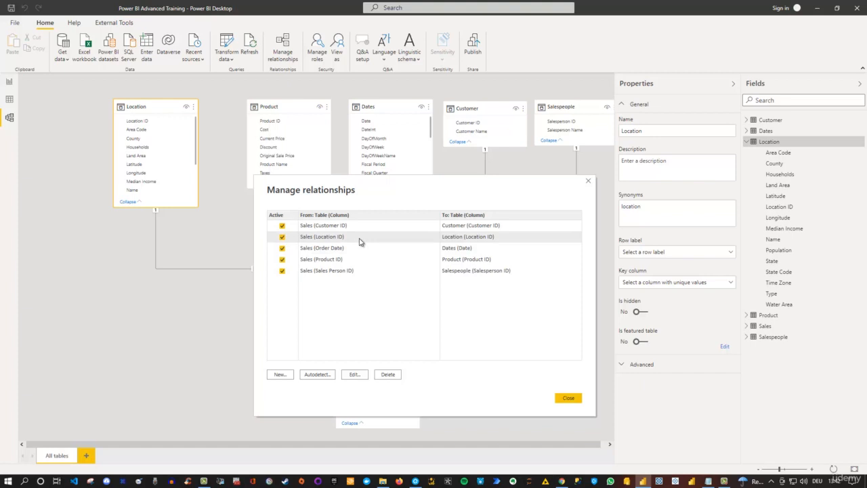
pyautogui.click(353, 376)
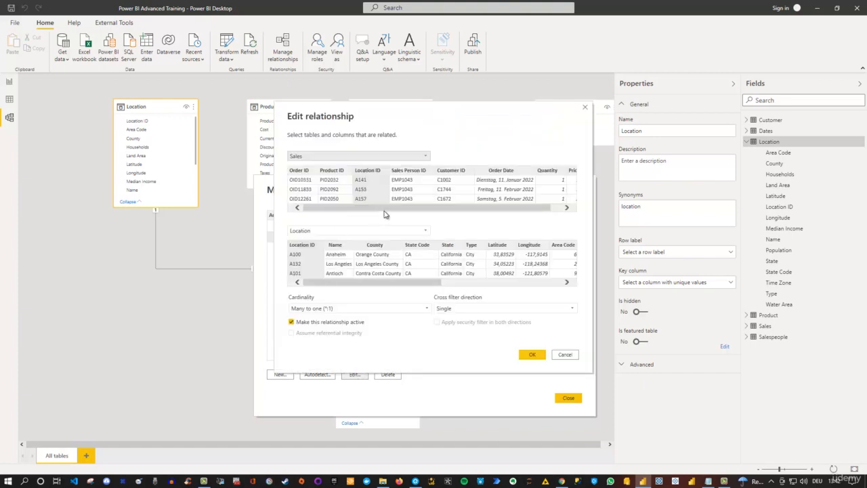
pyautogui.click(586, 108)
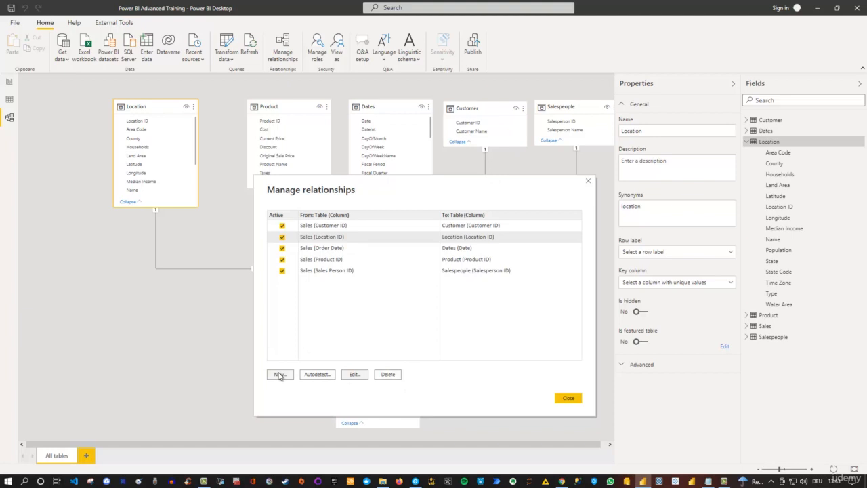
pyautogui.click(589, 182)
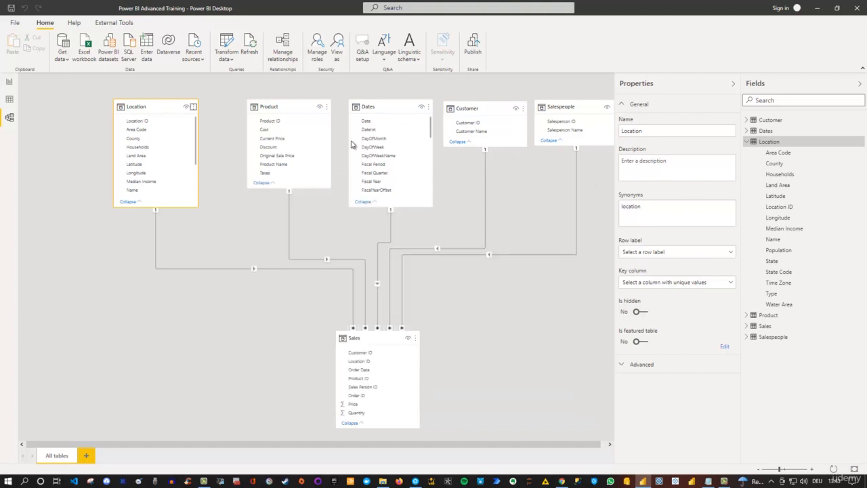
# Step: View the aggregation settings of the Location table and close them without applying anything
pyautogui.click(194, 109)
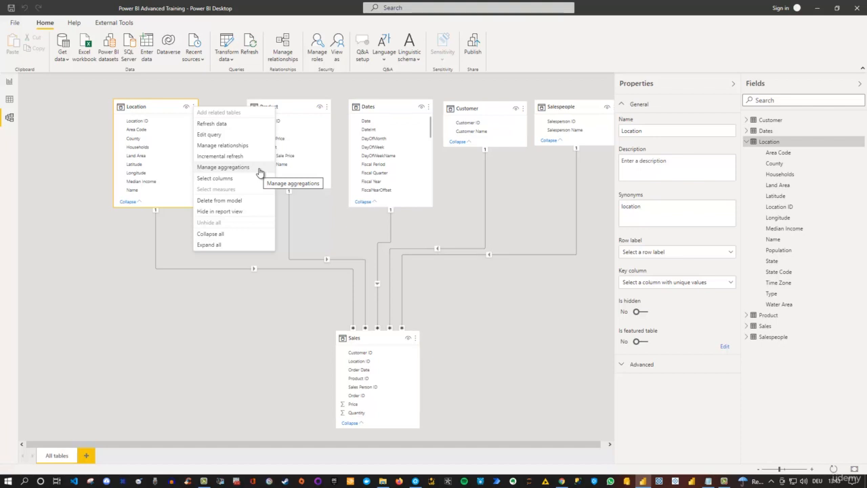
pyautogui.press('Escape')
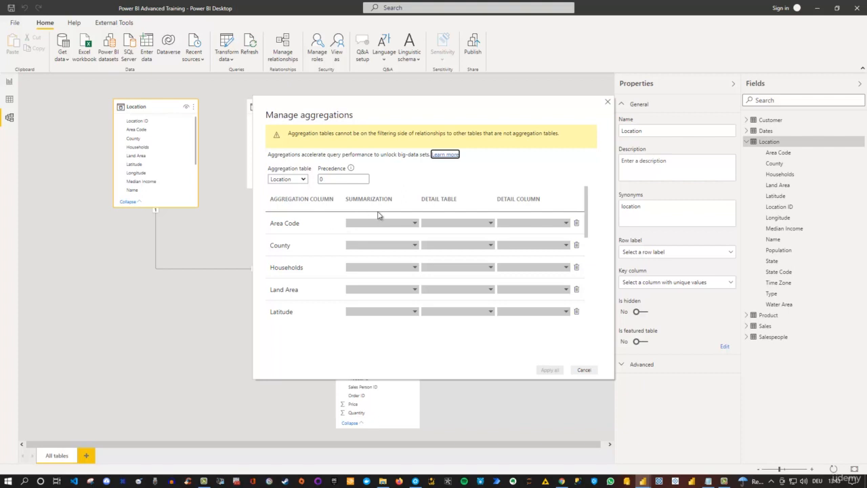
pyautogui.click(609, 103)
pyautogui.click(193, 107)
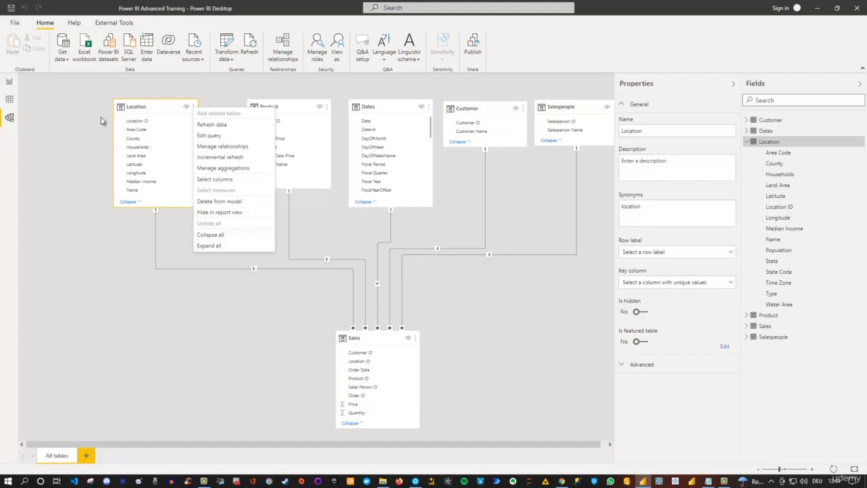
pyautogui.click(157, 116)
pyautogui.click(294, 106)
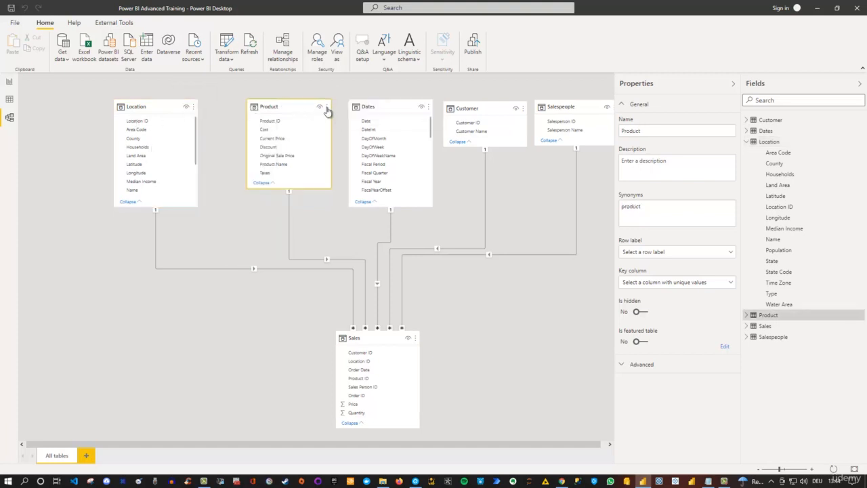
pyautogui.click(327, 106)
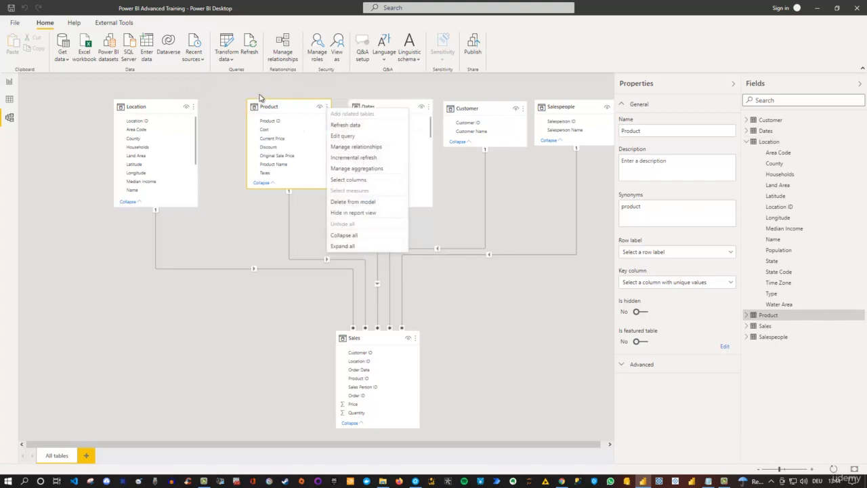
pyautogui.press('Escape')
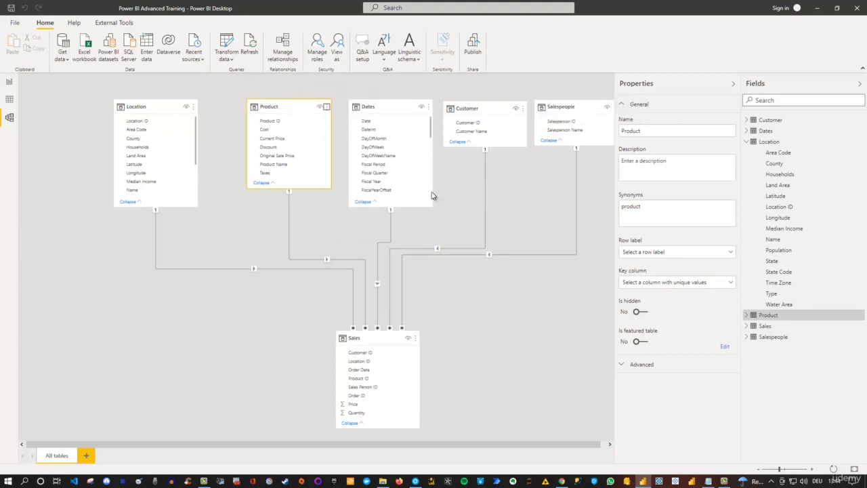
pyautogui.click(237, 227)
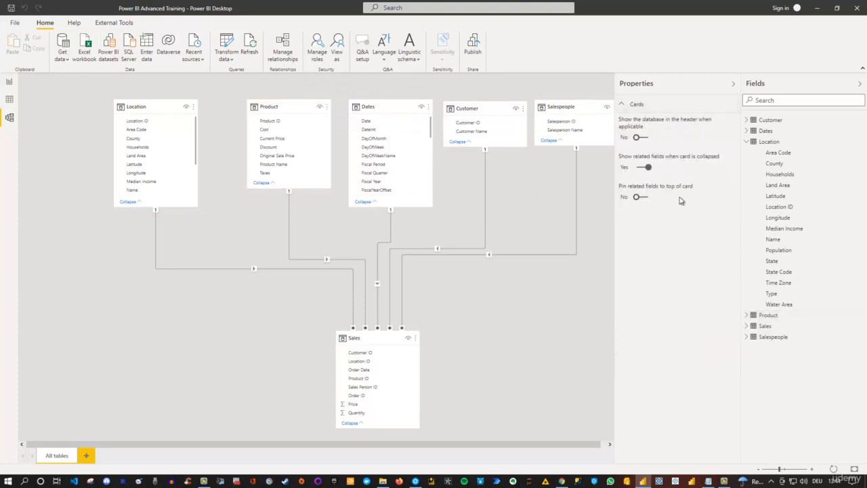
# Step: Select the Product table and review its name, description and synonyms properties
pyautogui.click(296, 105)
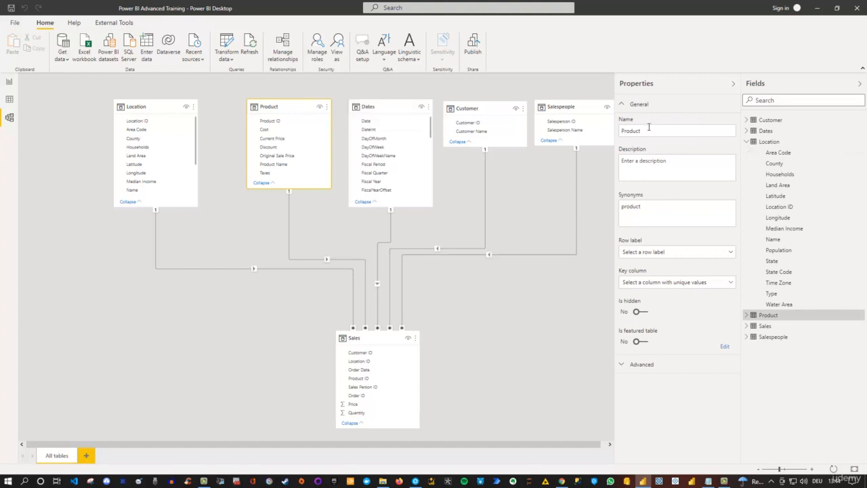
pyautogui.doubleClick(628, 129)
pyautogui.doubleClick(629, 129)
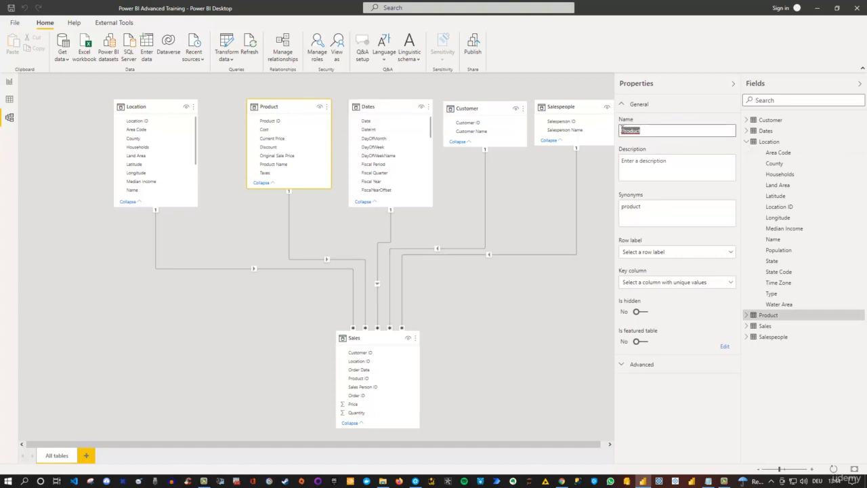
pyautogui.click(673, 167)
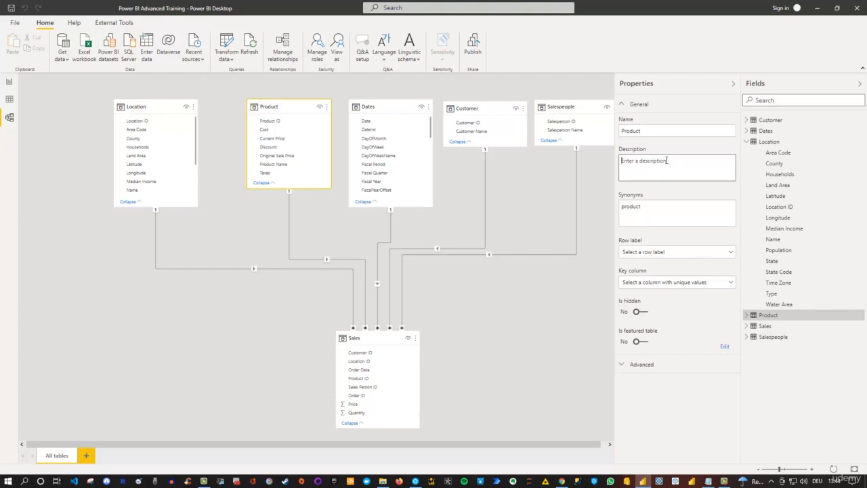
pyautogui.click(649, 207)
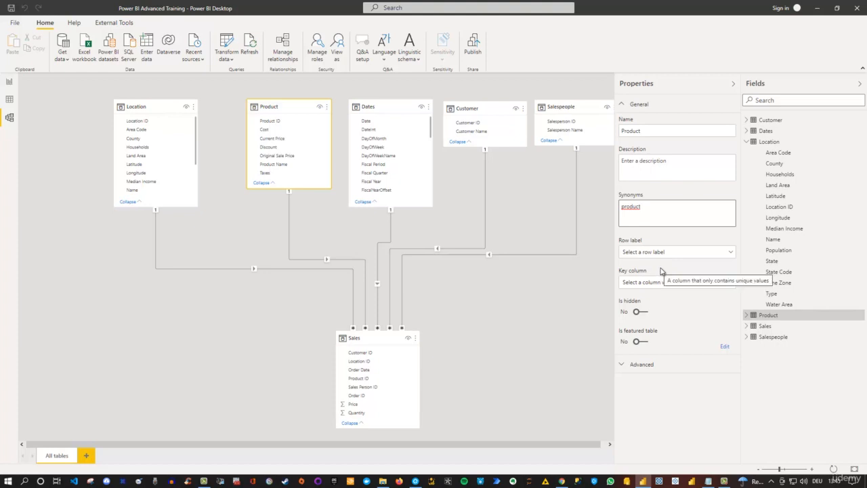
# Step: Hide the Product table and unhide it again, and view its available storage modes
pyautogui.click(642, 315)
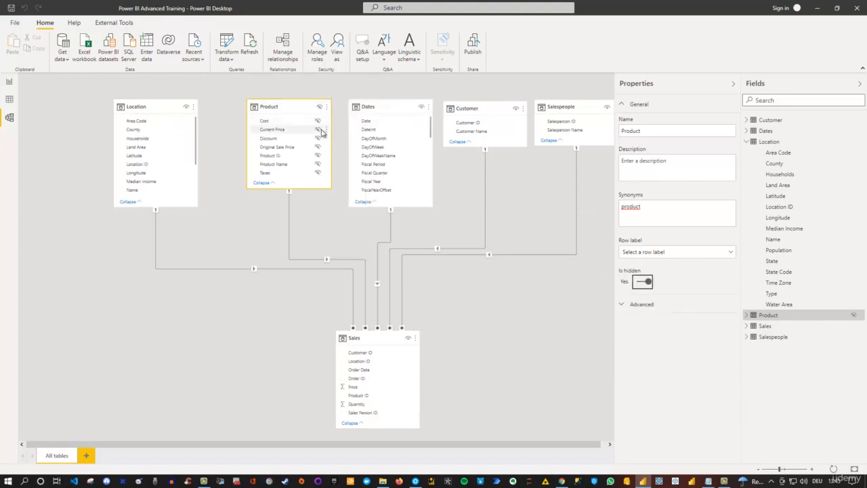
pyautogui.click(642, 283)
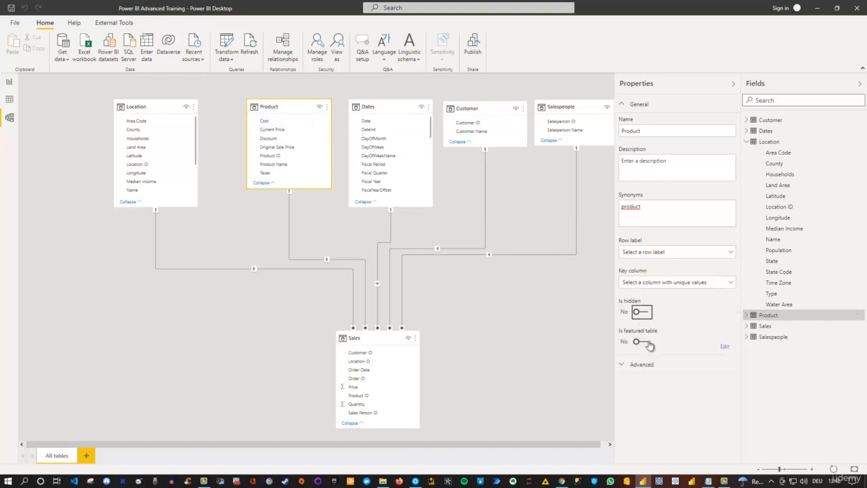
pyautogui.click(622, 366)
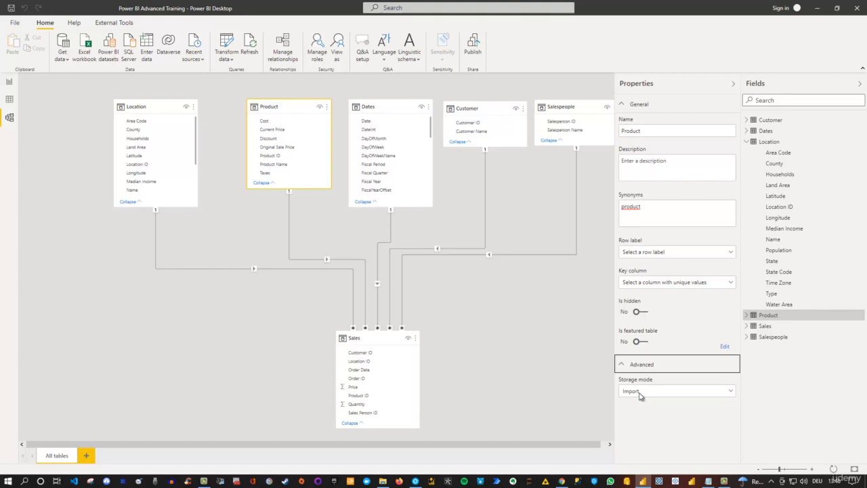
pyautogui.click(640, 393)
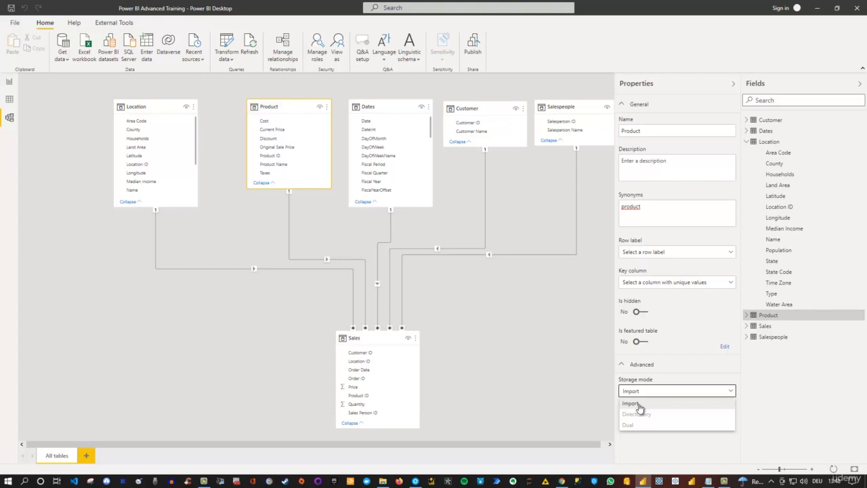
pyautogui.click(575, 384)
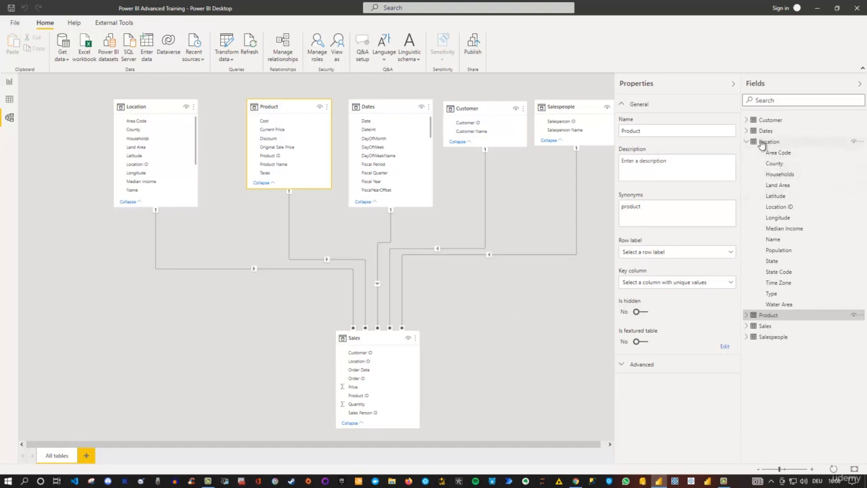
# Step: Assign the Location table's Population field to a display folder named Location_Numeric
pyautogui.click(774, 255)
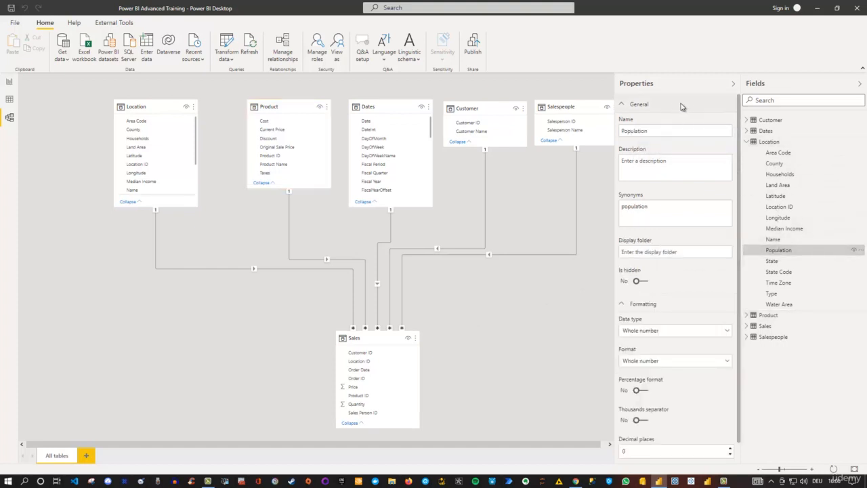
pyautogui.click(635, 252)
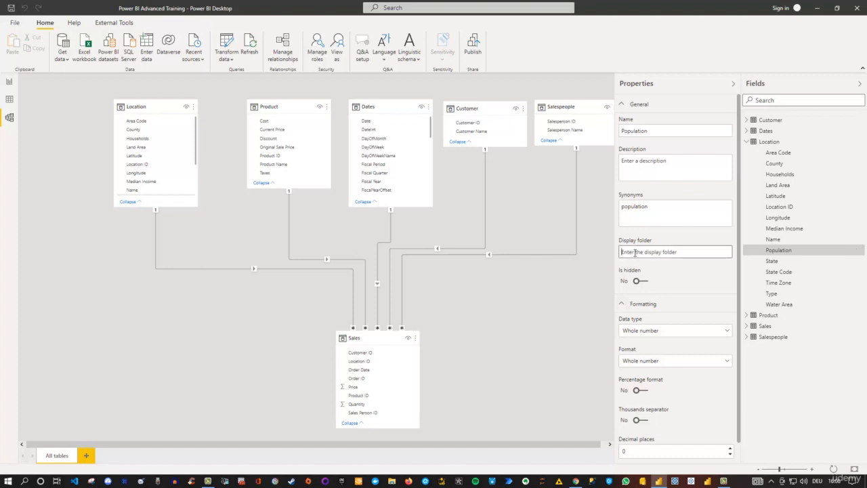
pyautogui.write('Location_Nu')
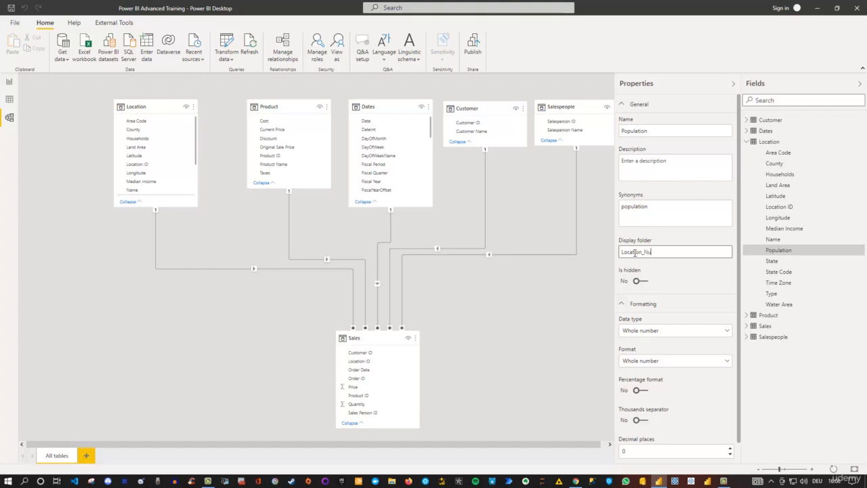
pyautogui.write('meric')
pyautogui.press('Return')
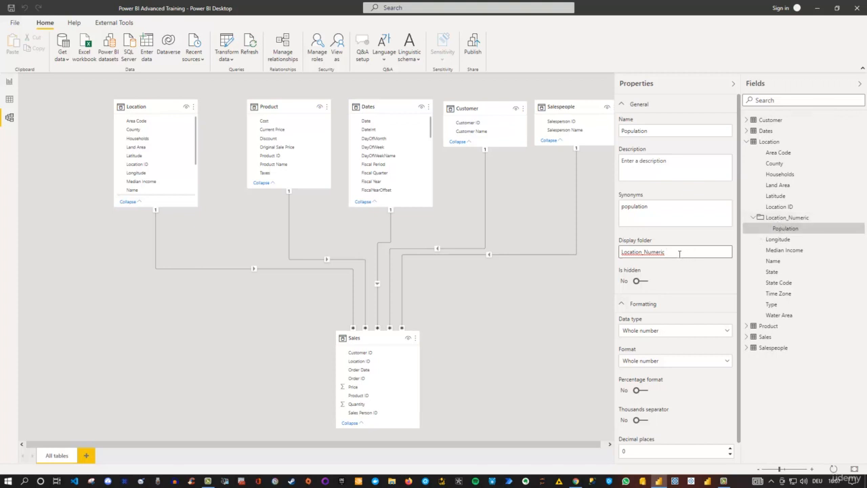
# Step: Clear the display folder of the Population field to return it to the Location table's main list
pyautogui.moveTo(666, 252); pyautogui.dragTo(591, 250)
pyautogui.doubleClick(667, 252)
pyautogui.press('BackSpace')
pyautogui.press('Return')
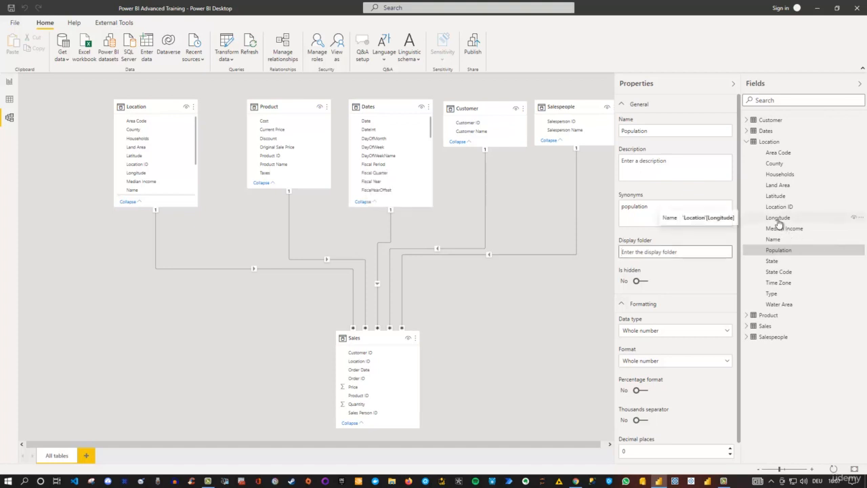
# Step: Hide the Population field and unhide it again, and view the data types available for it
pyautogui.click(642, 282)
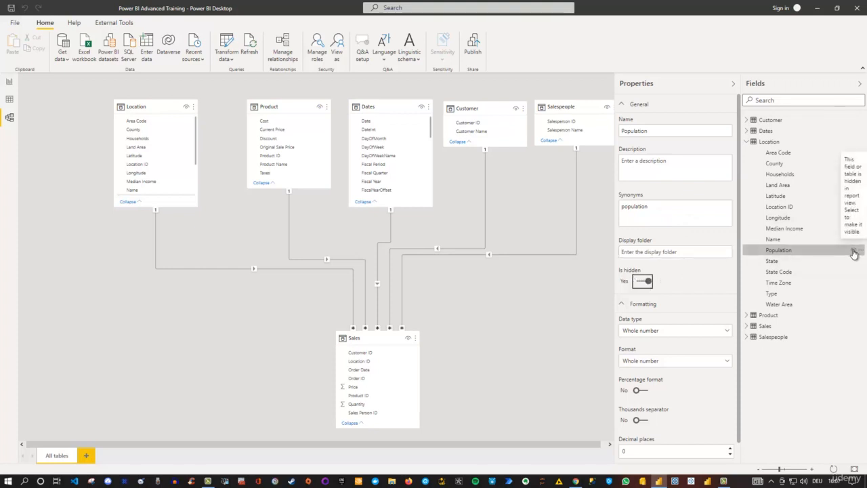
pyautogui.click(641, 282)
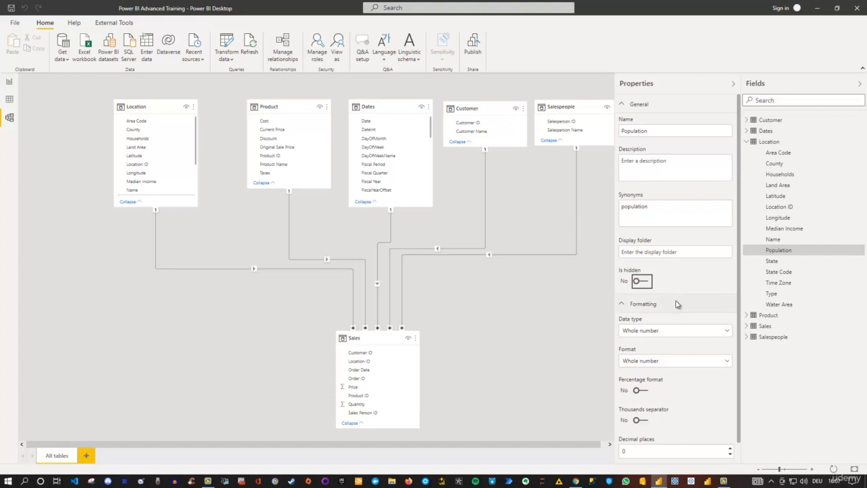
pyautogui.scroll(-1, 683, 322)
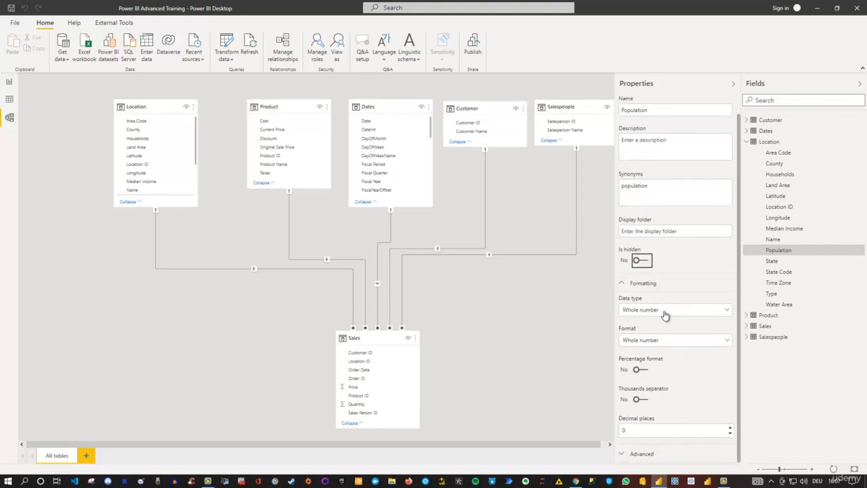
pyautogui.click(666, 315)
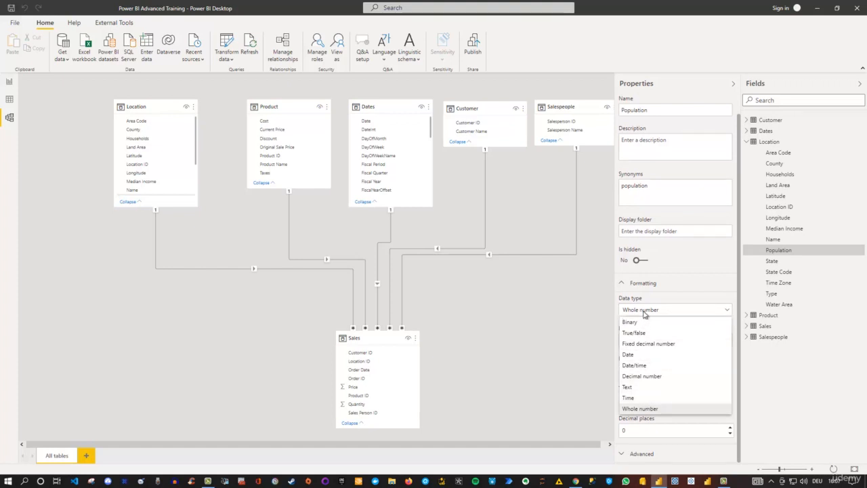
pyautogui.click(686, 309)
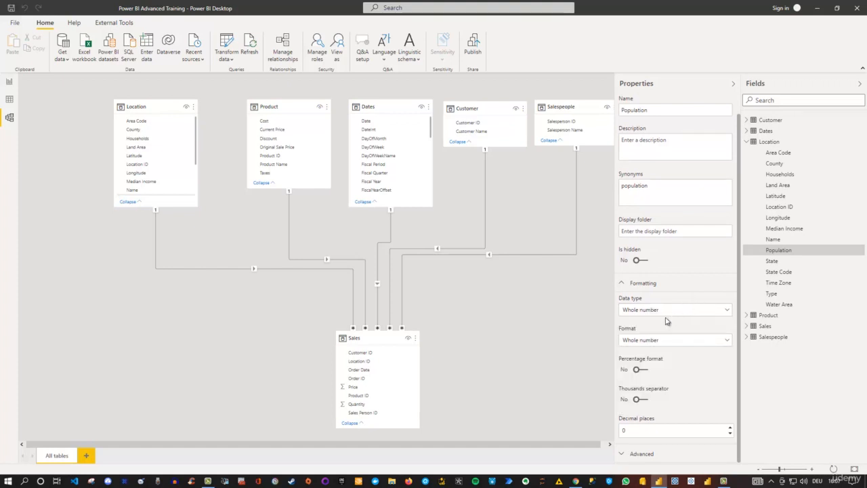
# Step: Try a Custom format on the Population field using the General Number option
pyautogui.click(638, 342)
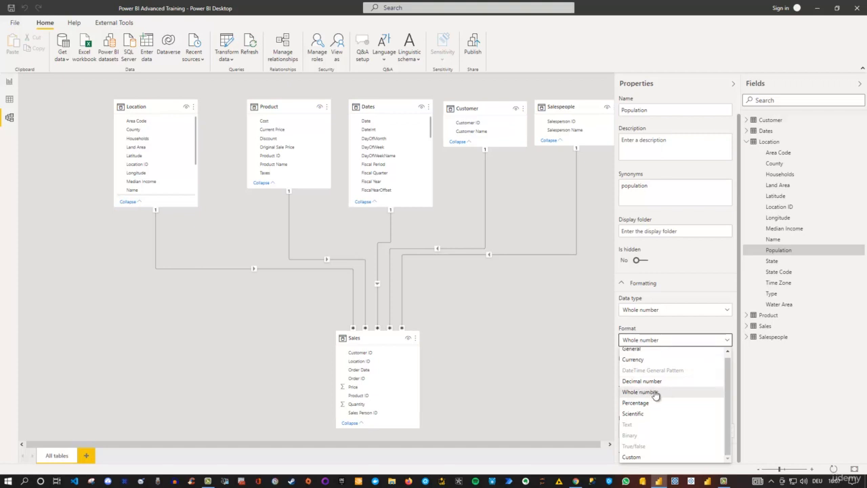
pyautogui.click(632, 459)
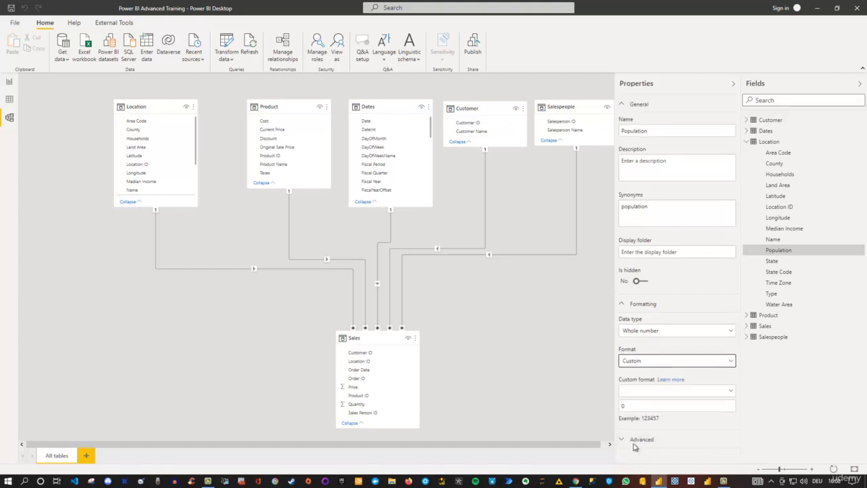
pyautogui.click(731, 393)
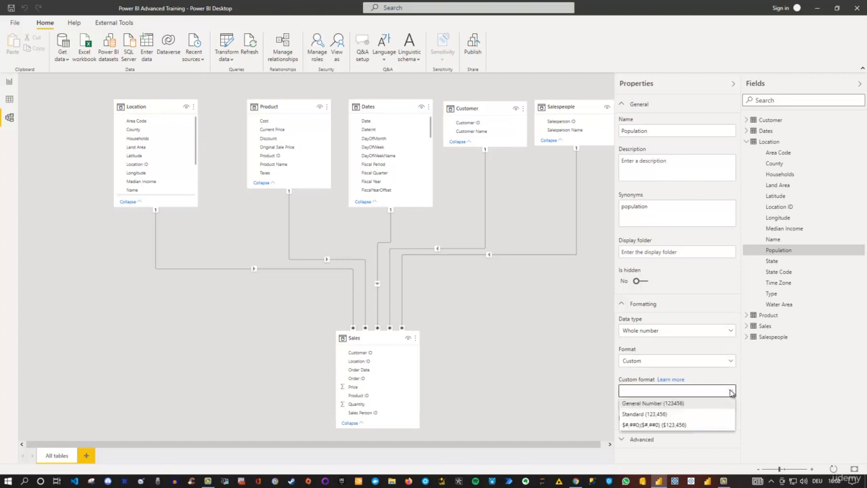
pyautogui.click(645, 403)
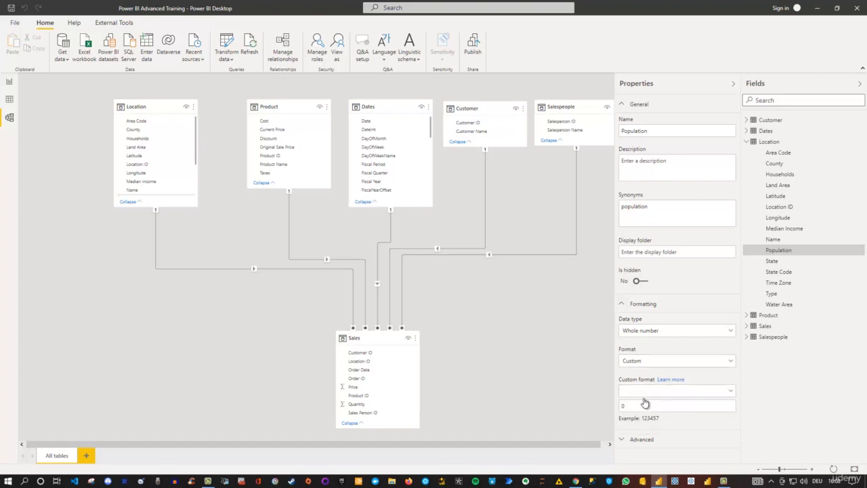
pyautogui.click(640, 405)
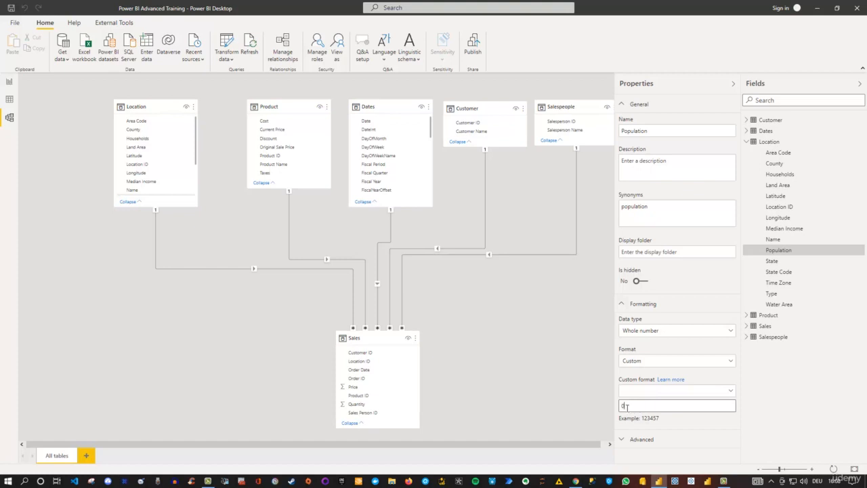
# Step: Set the Population field's format to General
pyautogui.click(731, 363)
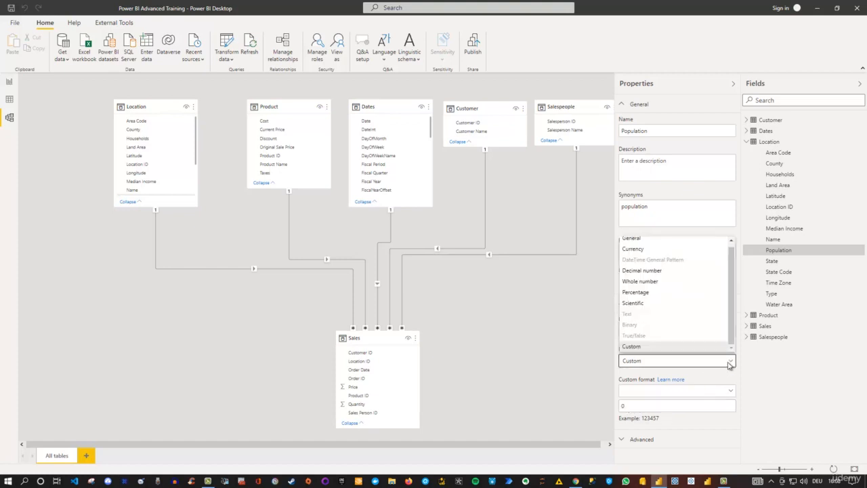
pyautogui.click(633, 242)
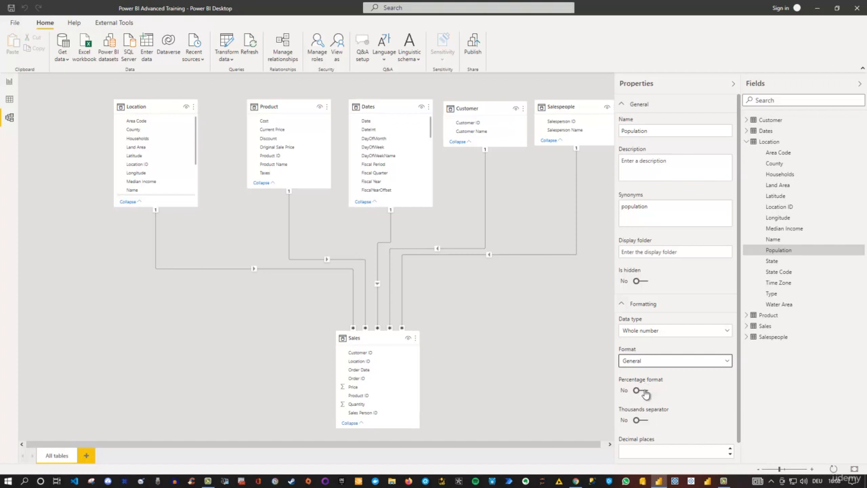
# Step: Enable percentage format for the Population field and disable it again
pyautogui.click(642, 390)
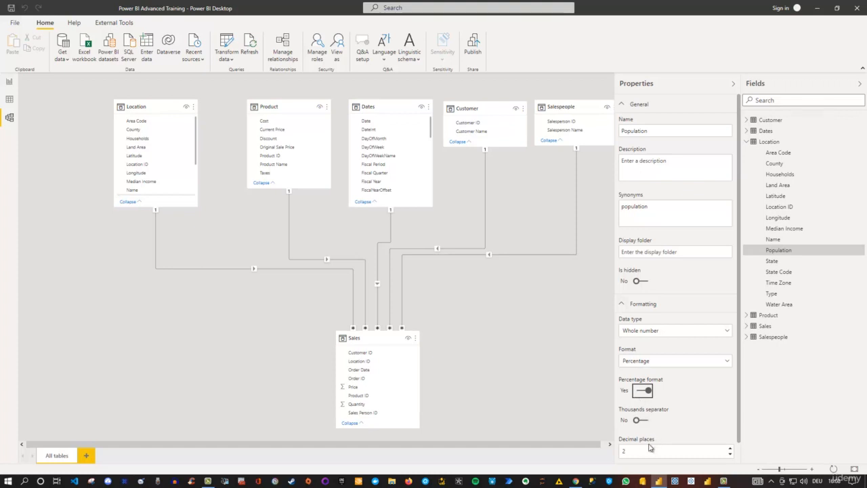
pyautogui.scroll(-2, 649, 447)
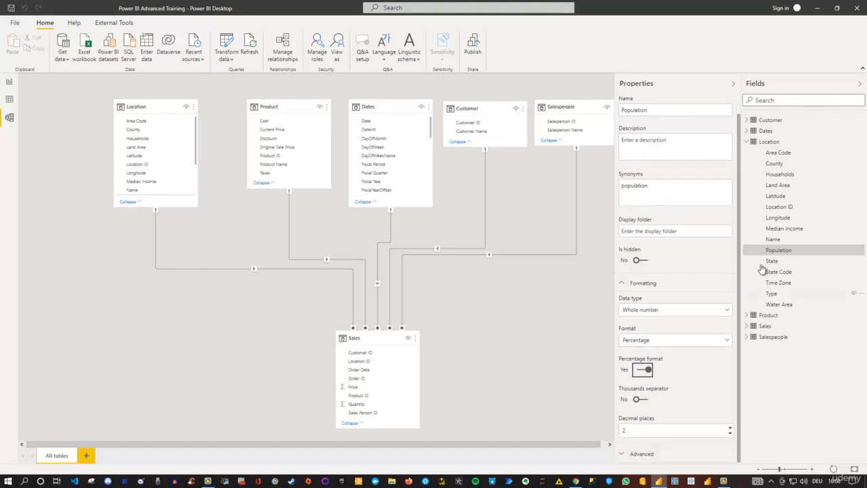
pyautogui.click(640, 372)
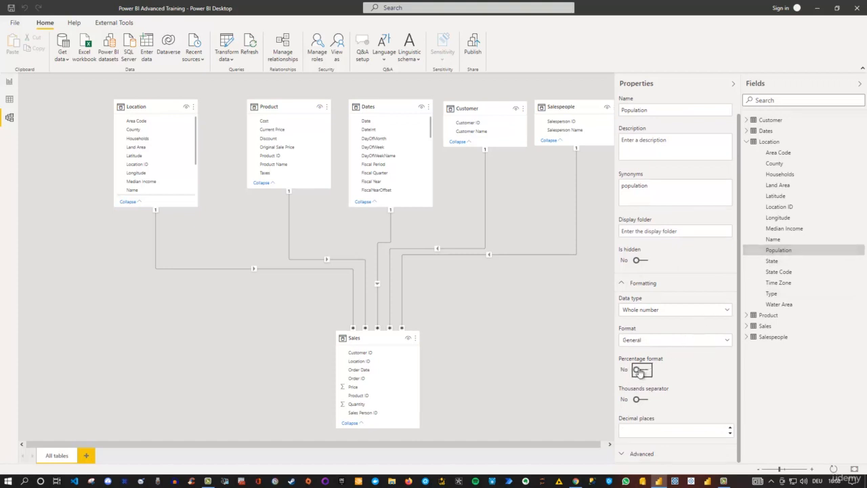